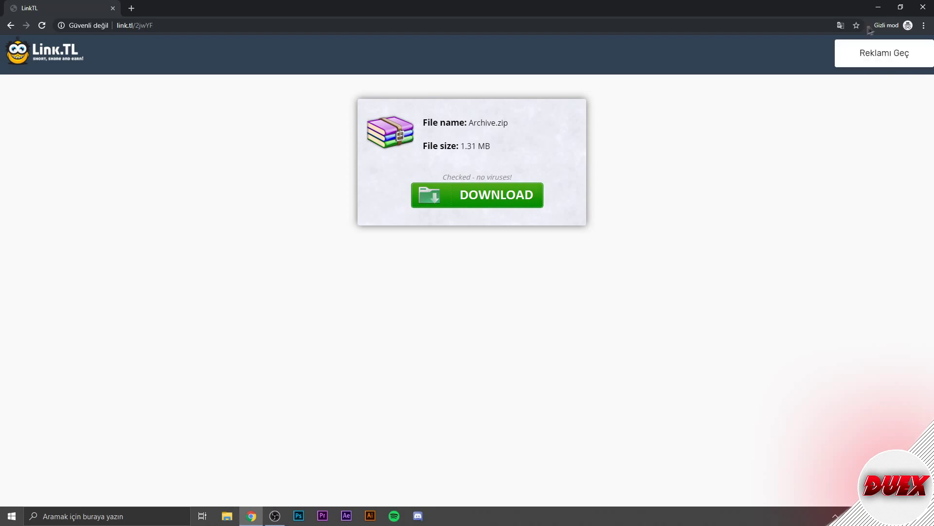
- Skip the Link.TL ad to reach the dosya.tc download page, closing the pop-up tabs and declining the notification request
left_click(870, 54)
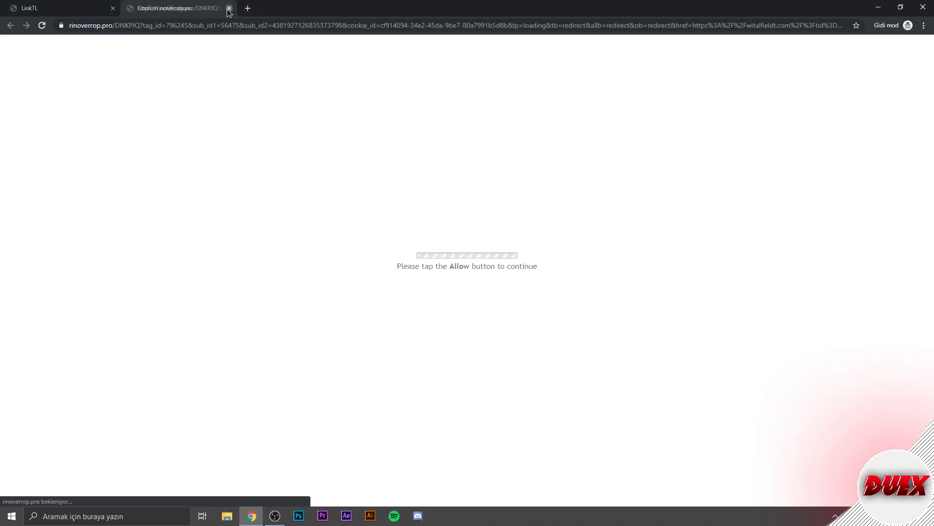
left_click(229, 8)
left_click(871, 55)
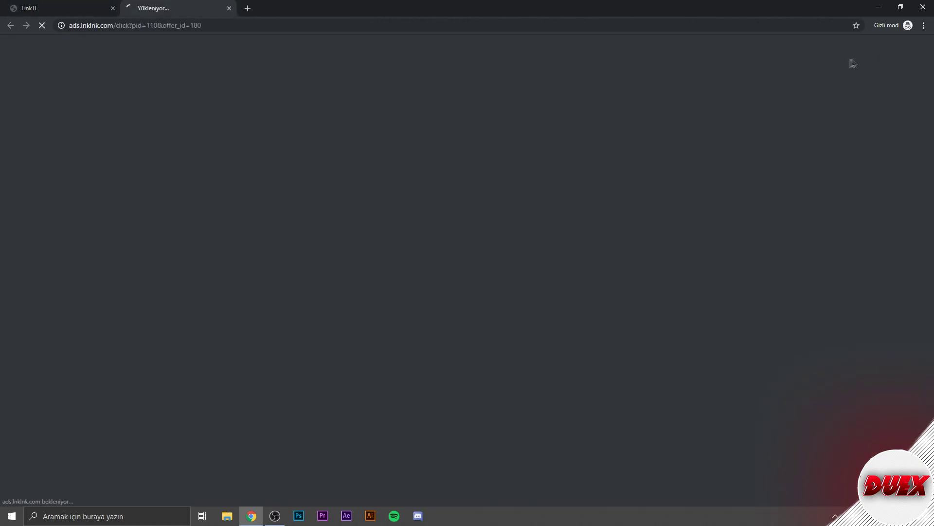
left_click(229, 8)
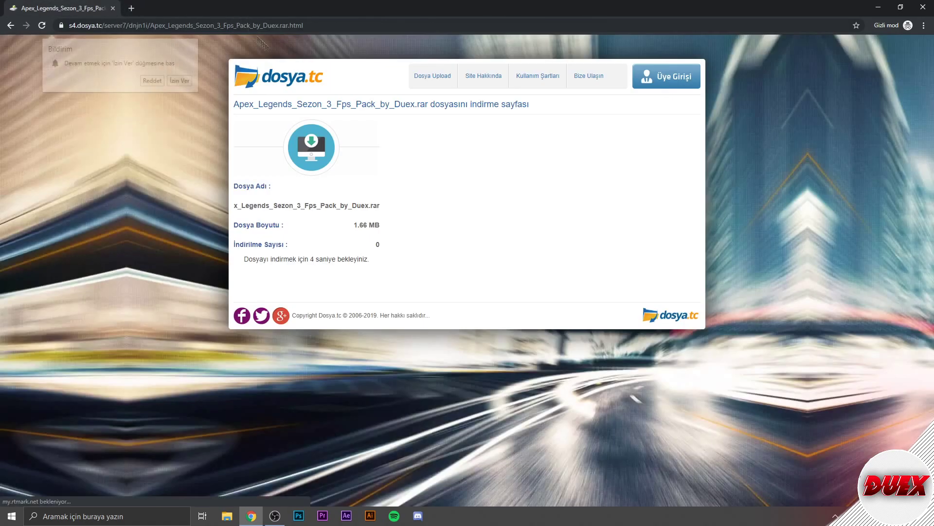
left_click(151, 81)
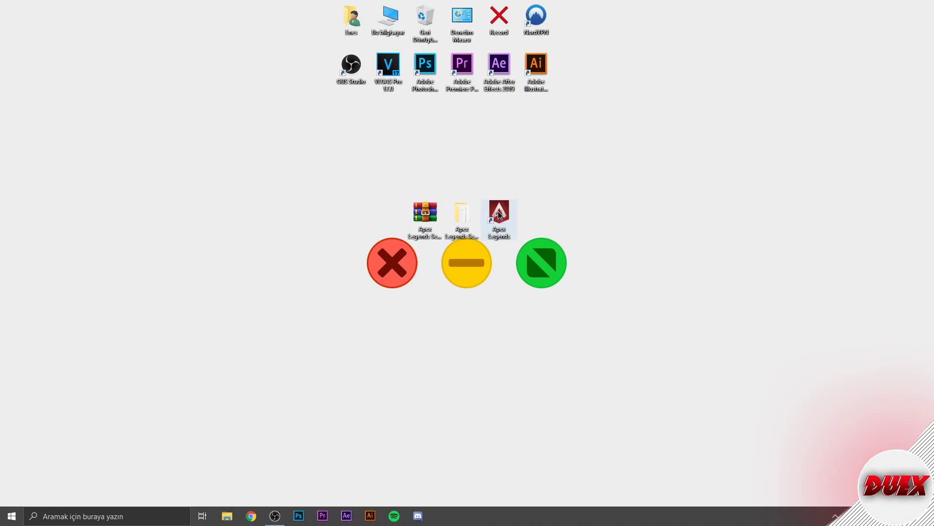
- Open the file location of the Apex Legends shortcut and show the compatibility properties of r5apex
right_click(499, 215)
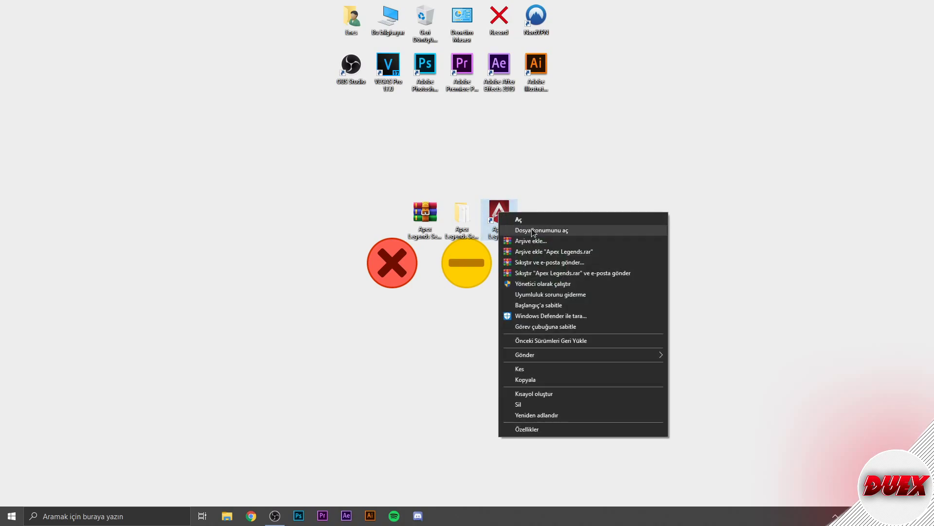
left_click(533, 231)
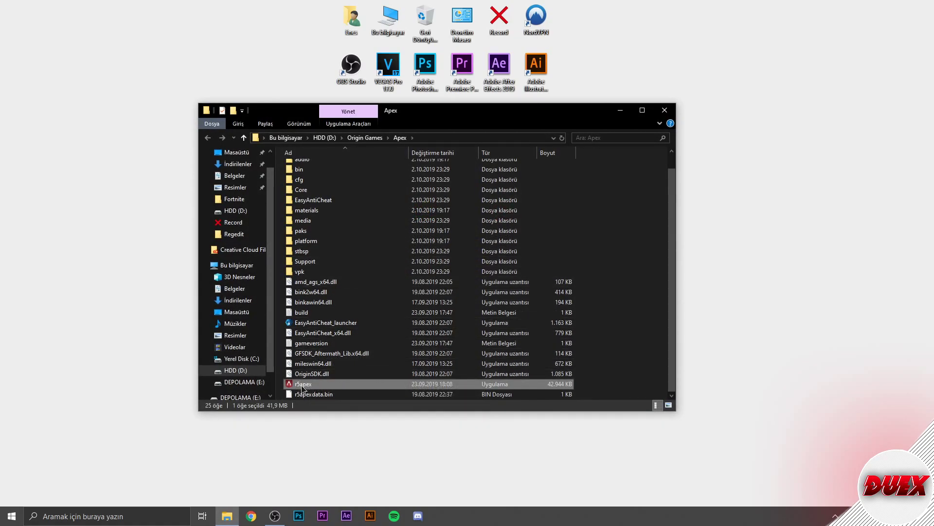
right_click(312, 387)
left_click(351, 378)
left_click(379, 173)
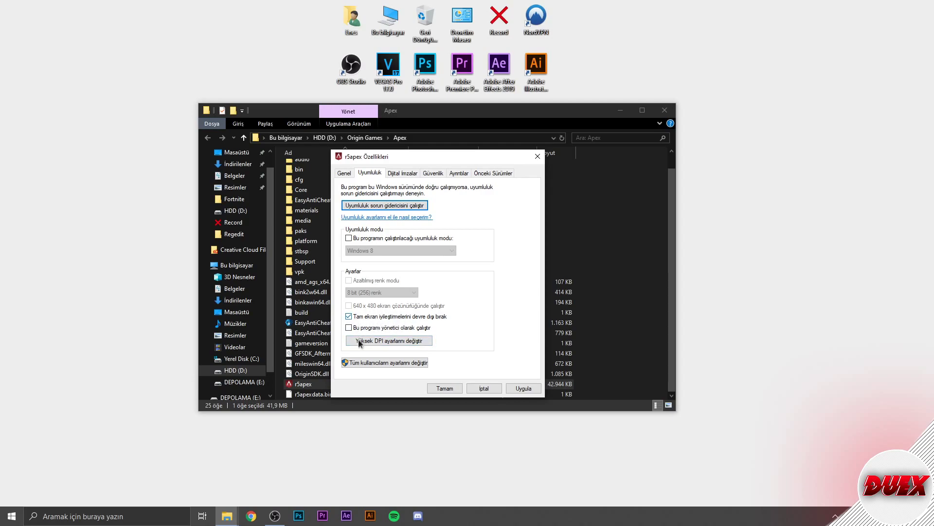
- Override r5apex's high DPI scaling behaviour with scaling performed by Uygulama, and save its properties
left_click(383, 341)
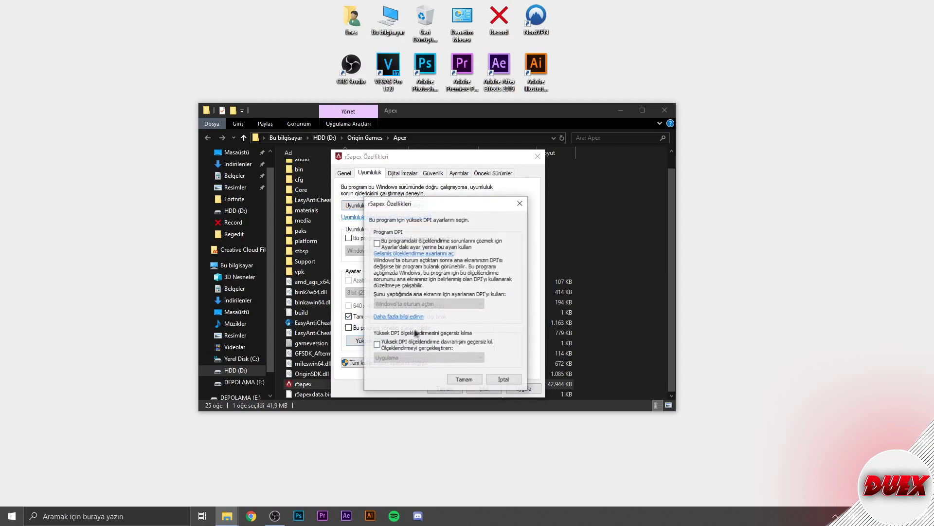
left_click(397, 346)
left_click(390, 360)
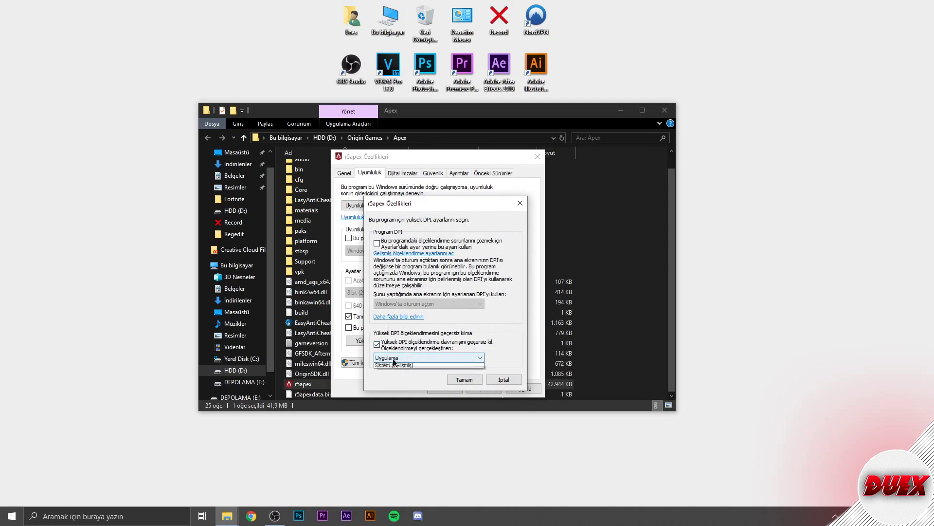
left_click(393, 367)
left_click(390, 359)
left_click(390, 367)
left_click(392, 359)
left_click(390, 367)
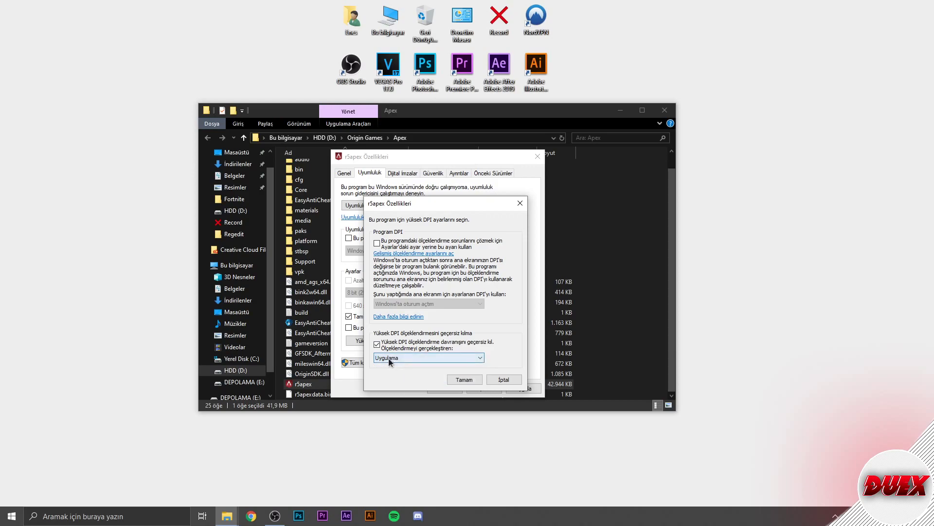
left_click(452, 381)
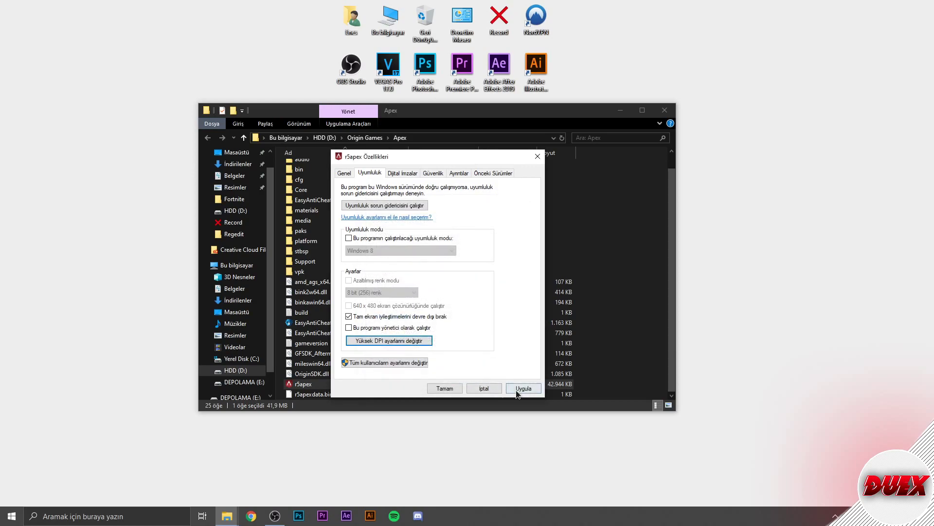
left_click(444, 386)
left_click(626, 268)
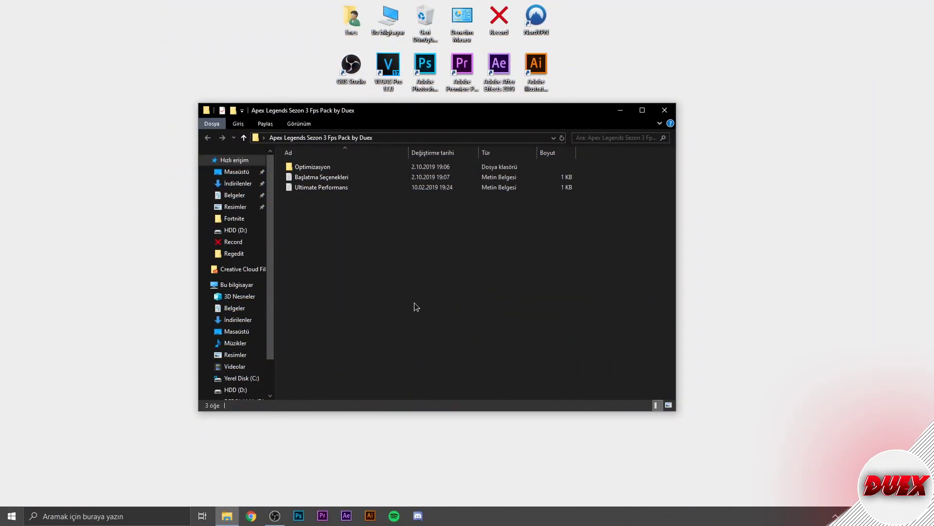
- Open the Ultimate Performans text file from the Fps Pack folder and copy its powercfg command
double_click(311, 188)
left_click_drag(510, 99, 285, 99)
right_click(306, 99)
left_click(345, 132)
- Run powercfg -duplicatescheme e9a42b02-d5df-448d-aa00-03f14749eb61 in the Command Prompt and close it
left_click(76, 519)
type("cmd")
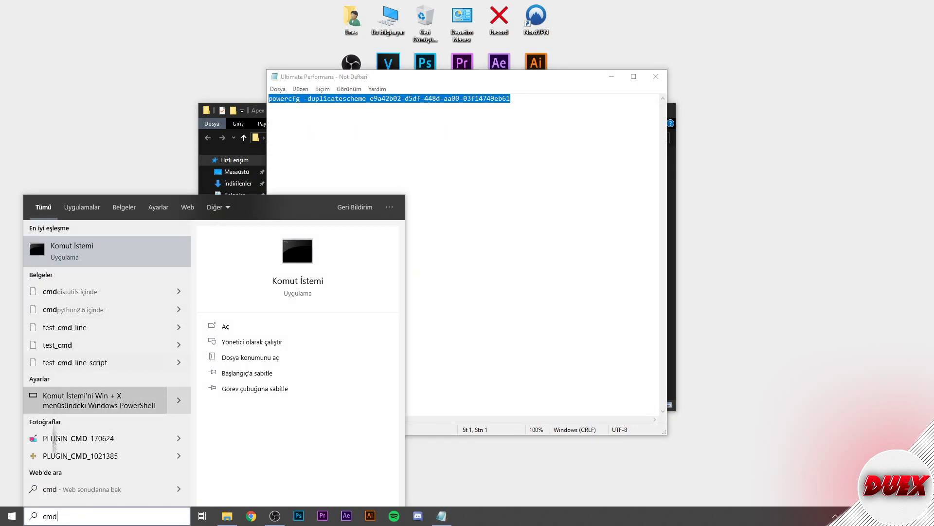
left_click(73, 250)
key("ctrl+v")
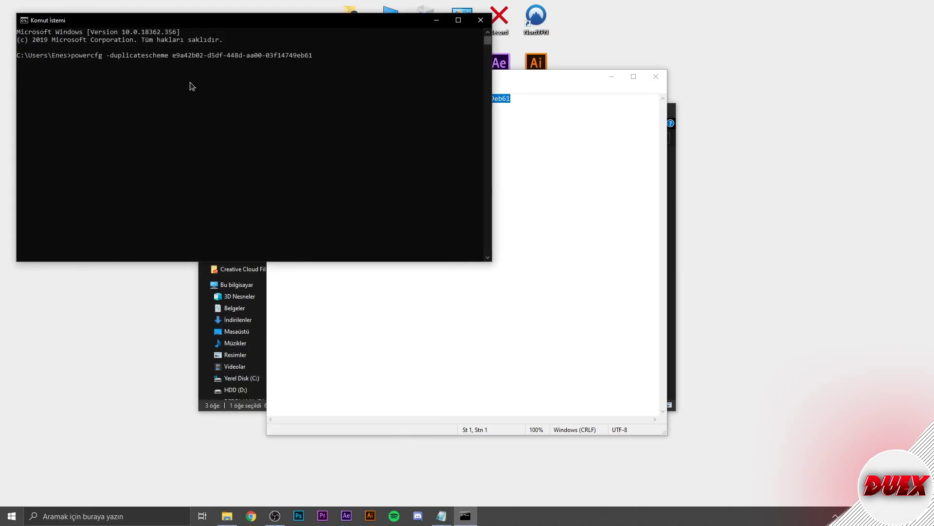
key("Return")
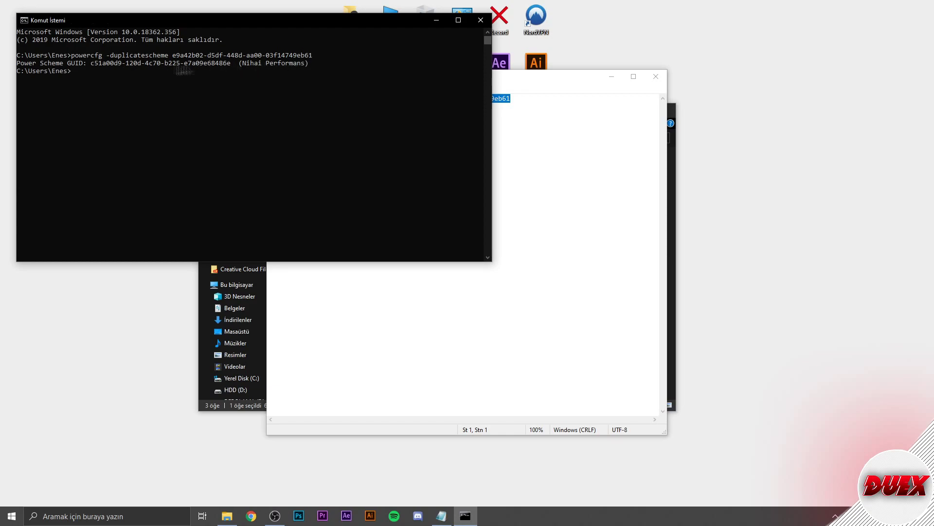
left_click(480, 20)
- Search Windows for "güç planı", go to the power options and select the Yüksek performans plan
left_click(108, 516)
type("güç planı")
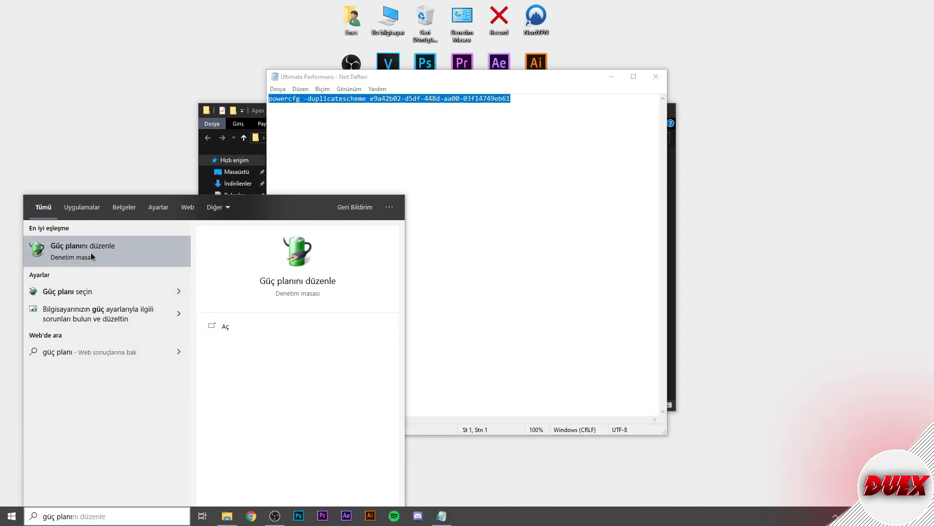
left_click(91, 253)
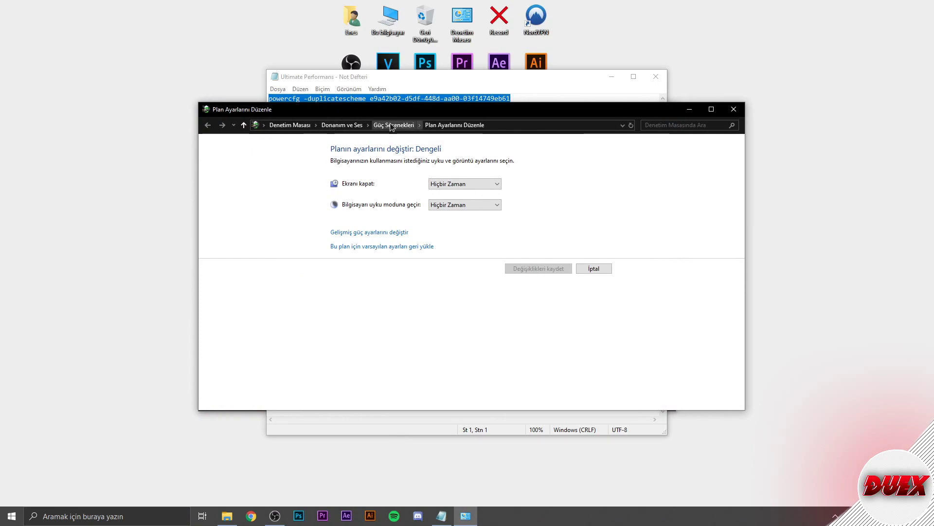
left_click(392, 126)
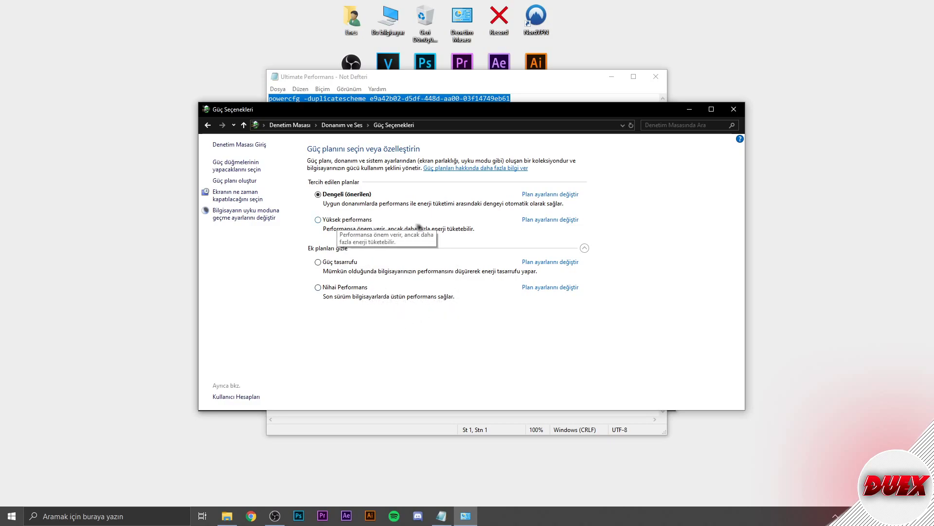
left_click(332, 221)
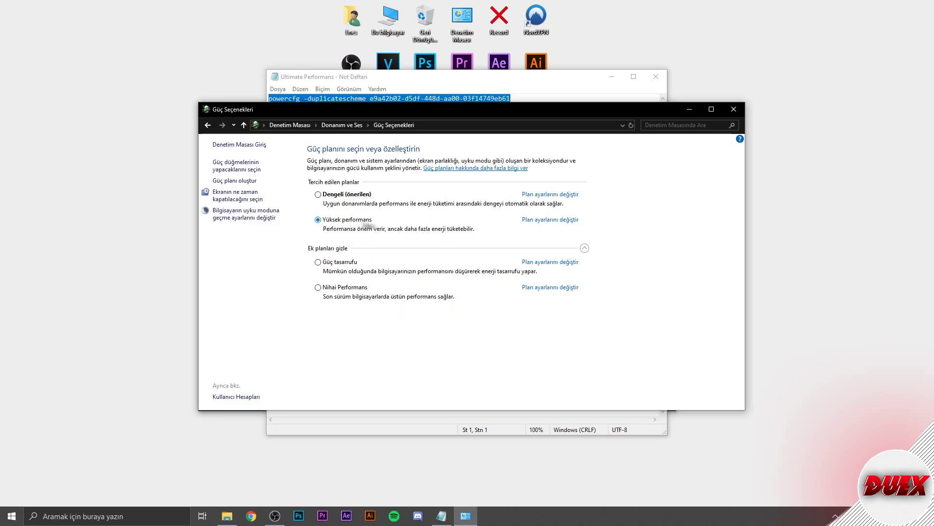
- Open the advanced settings of the Yüksek performans plan and check the hard disk turn-off time
left_click(543, 221)
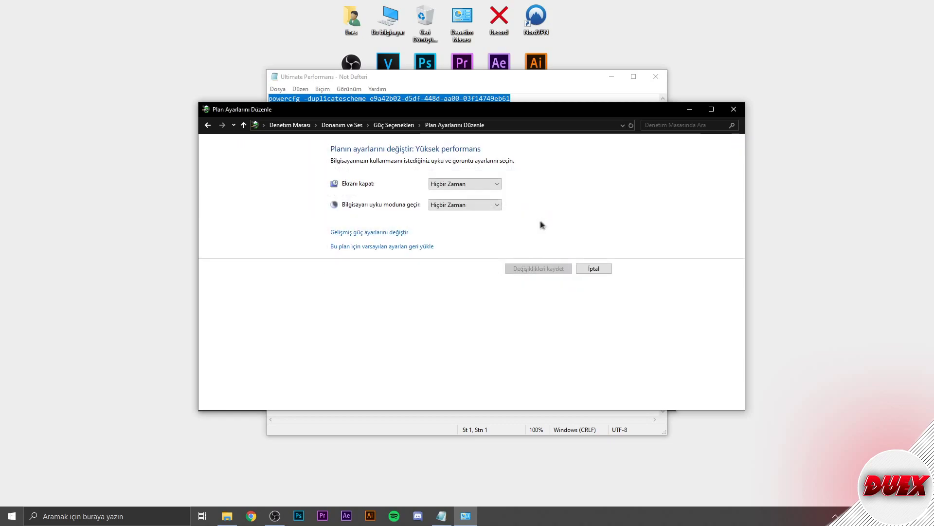
left_click(367, 235)
left_click_drag(111, 40, 265, 155)
left_click(197, 225)
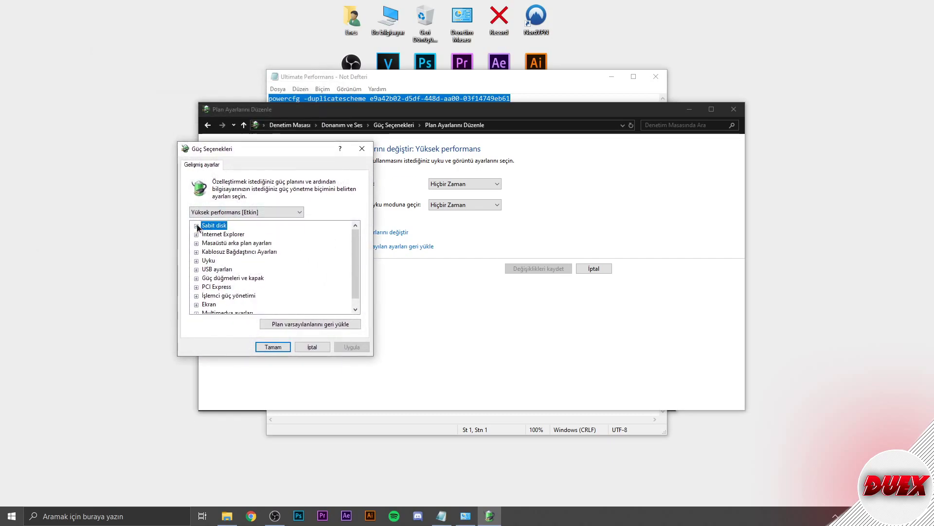
left_click(196, 225)
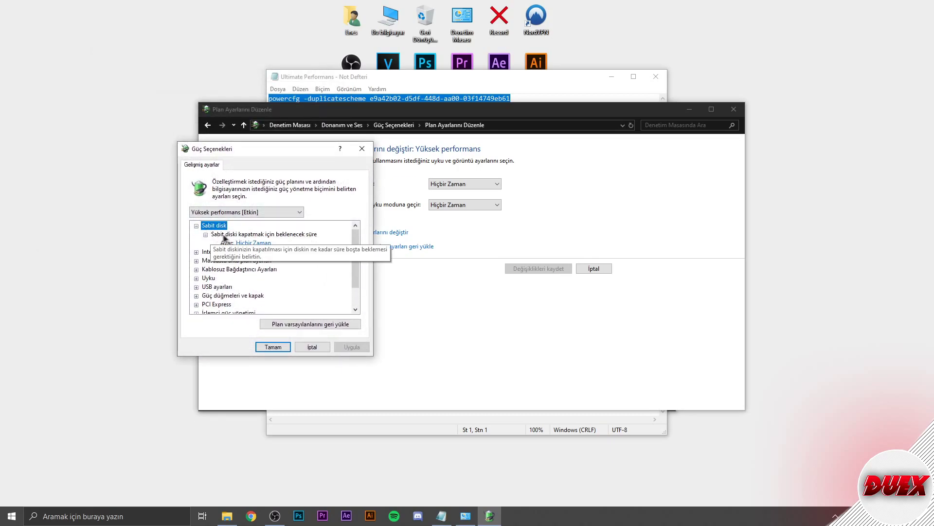
left_click(281, 235)
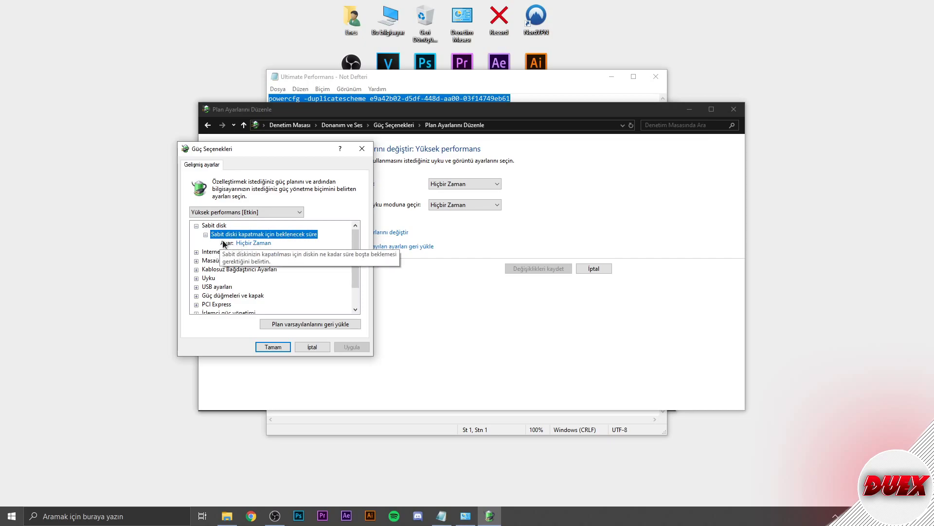
left_click(268, 243)
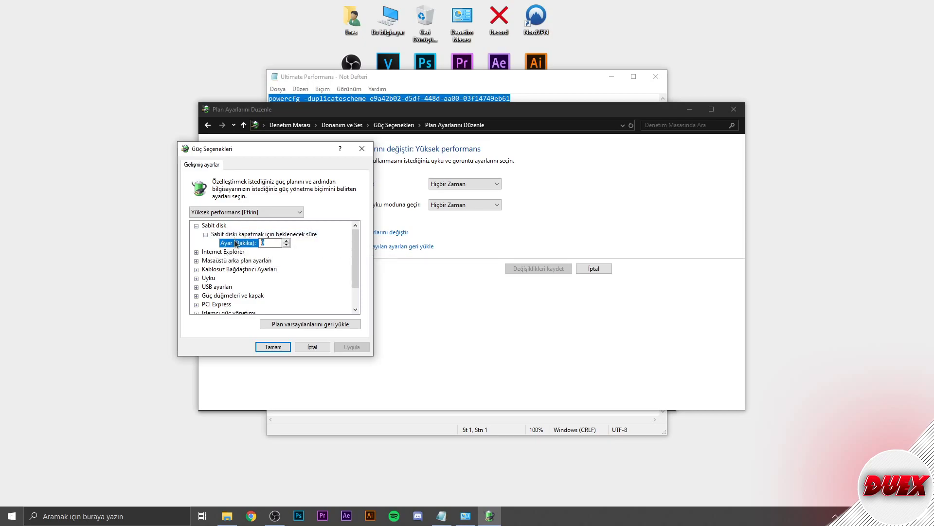
- Check the minimum and maximum processor states under processor power management and close the advanced settings with confirmation
scroll(224, 253, "down", 1)
left_click(204, 287)
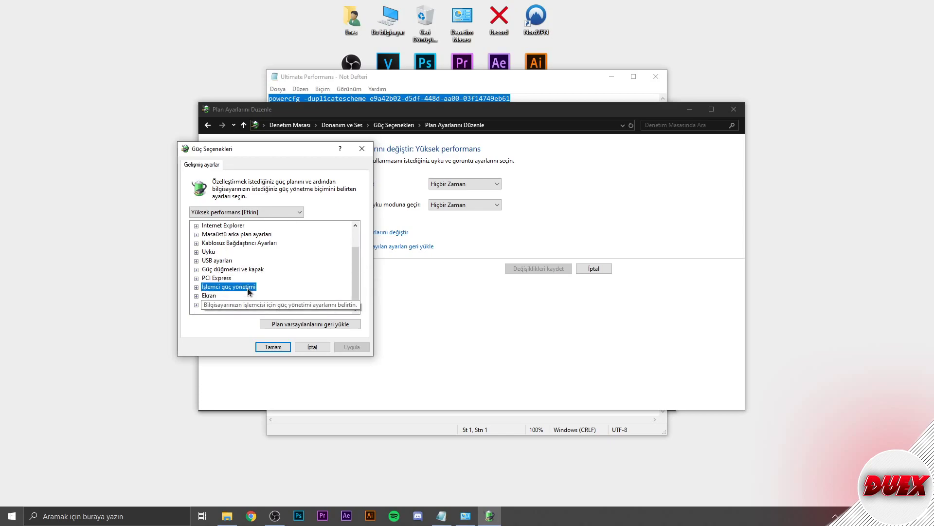
left_click(196, 287)
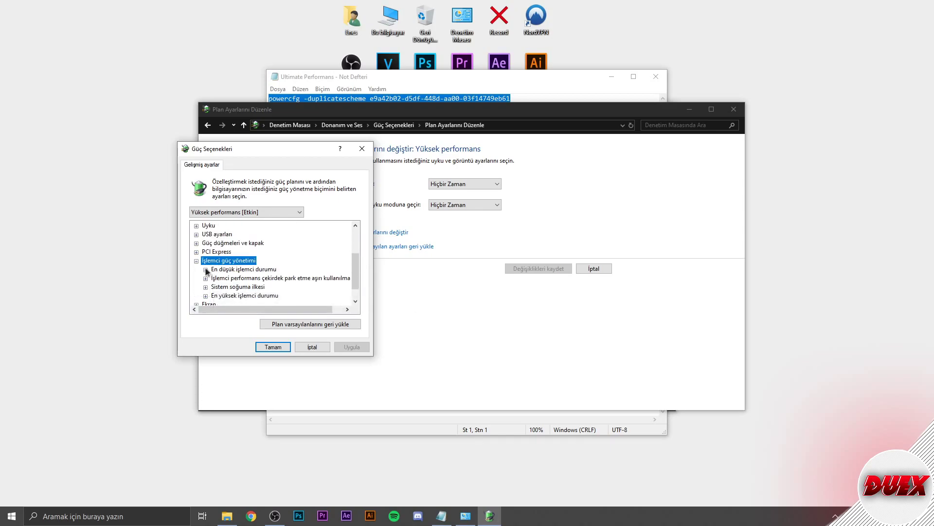
left_click(205, 269)
left_click(232, 277)
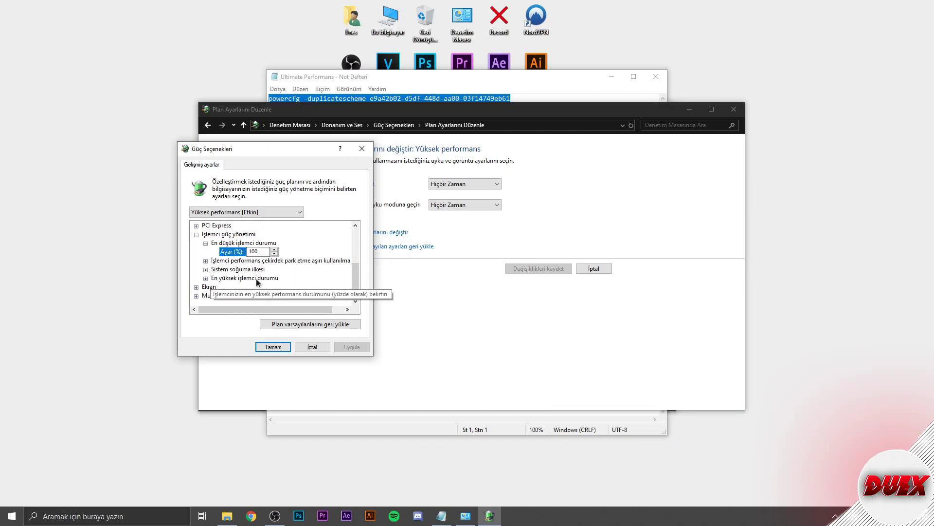
left_click(207, 278)
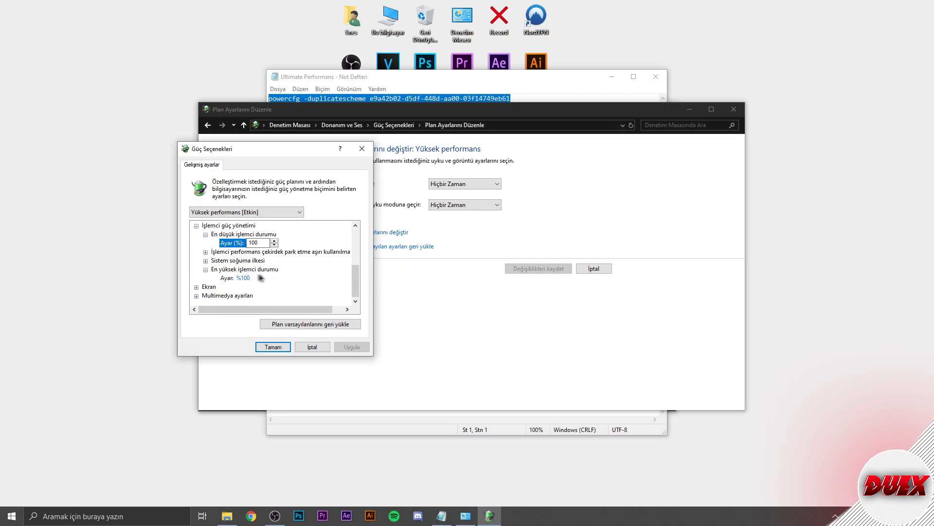
left_click(273, 347)
- Review the advanced settings of the Nihai Performans plan, cancel out of them and return to the power options
left_click(390, 125)
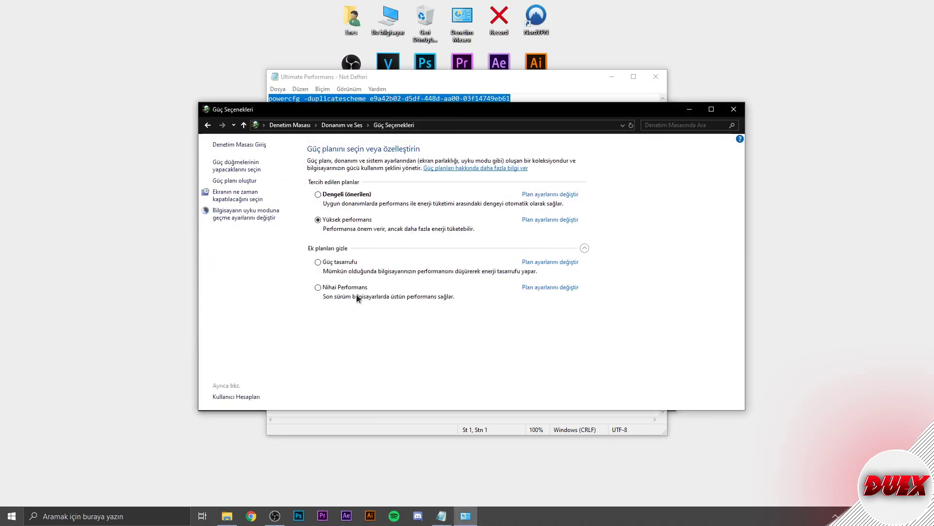
left_click(537, 288)
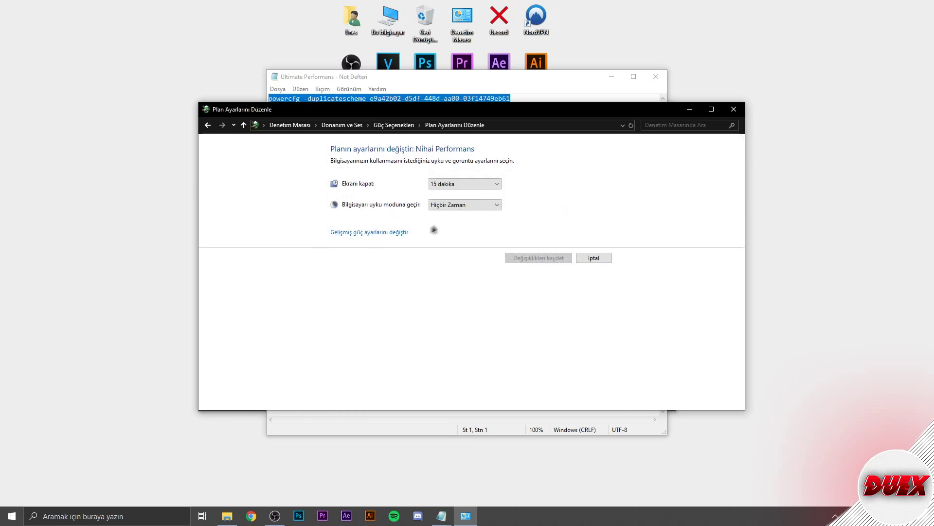
left_click(351, 232)
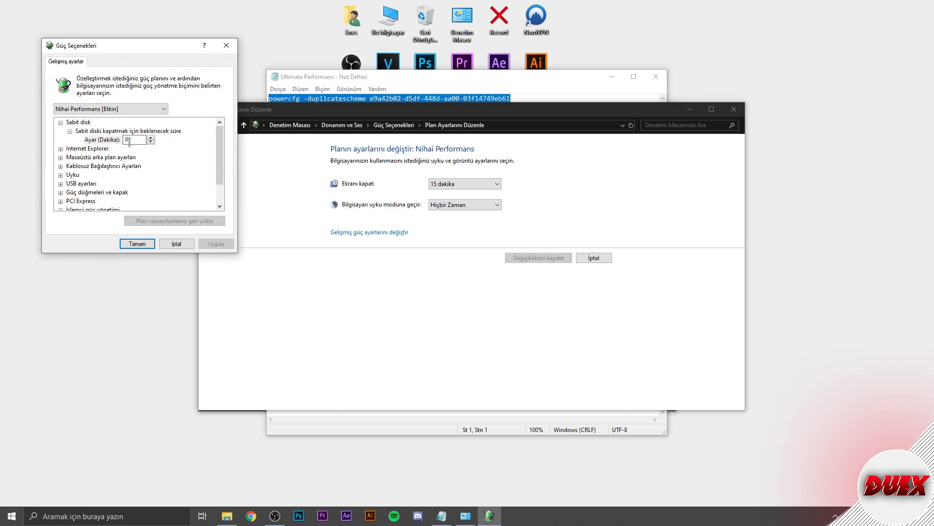
left_click(184, 246)
left_click(394, 125)
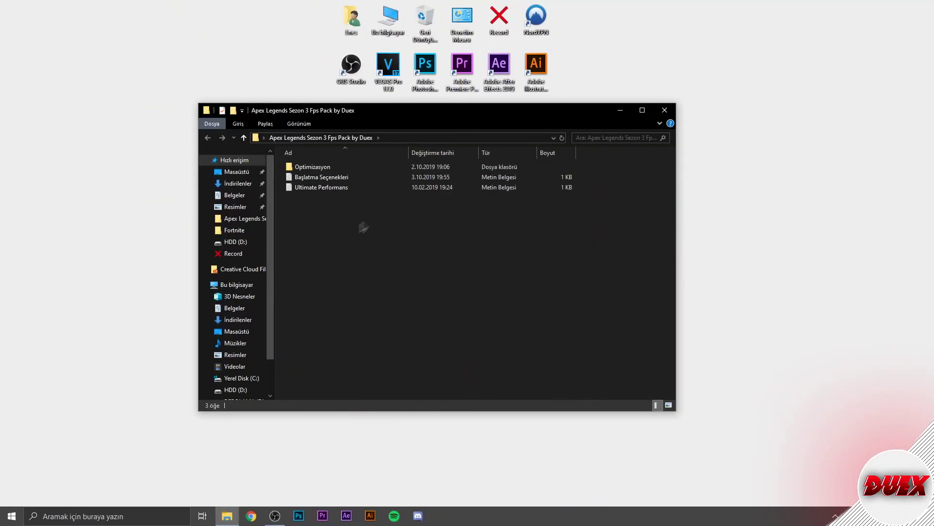
- Open the GPU Ayarları folder inside Optimizasyon, look through its Amd images and return to GPU Ayarları
double_click(323, 167)
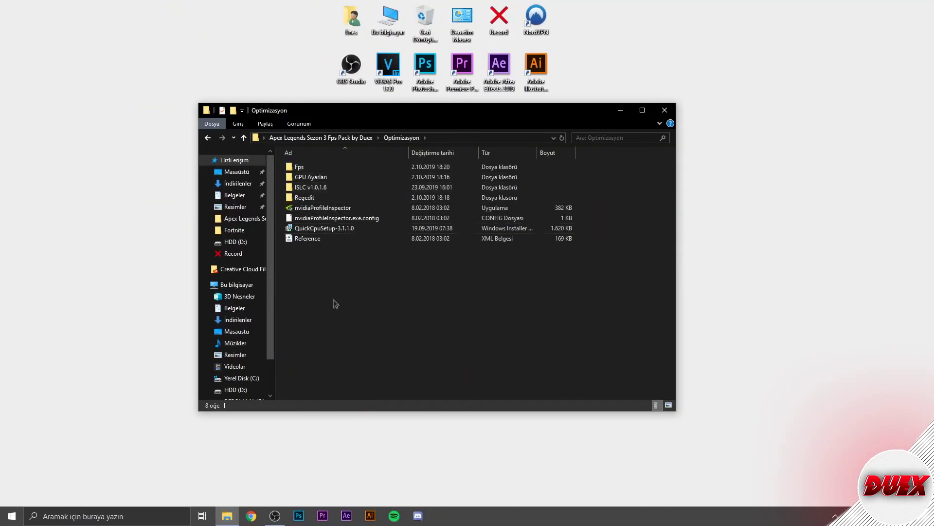
double_click(311, 178)
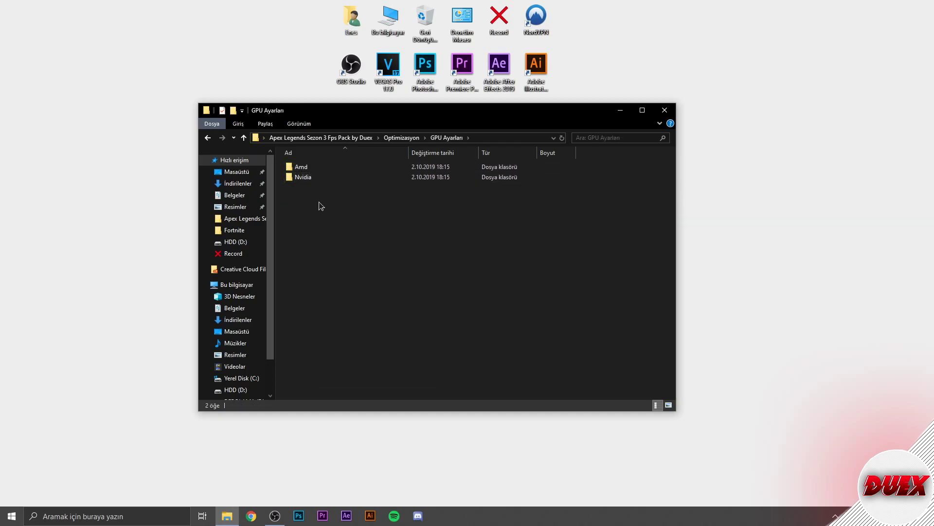
left_click(308, 171)
double_click(308, 171)
left_click_drag(383, 234, 295, 176)
left_click(208, 137)
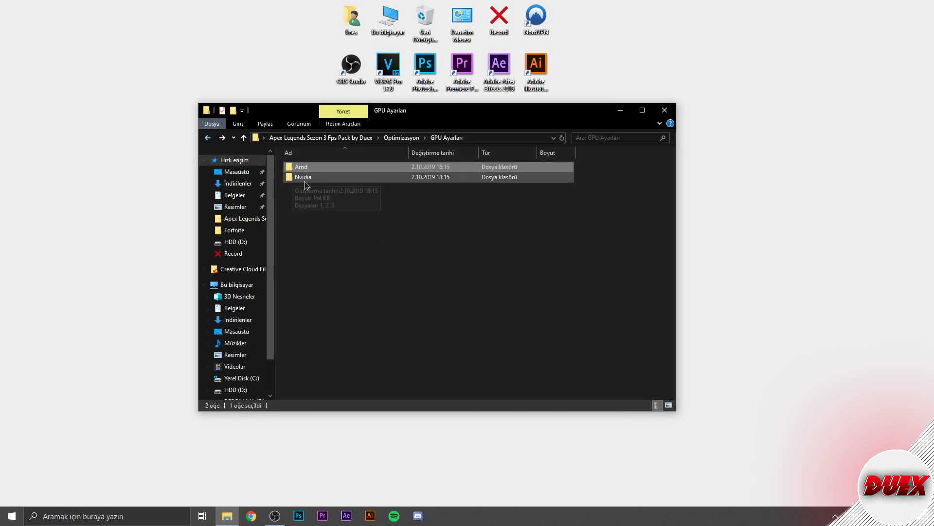
- Open the Nvidia folder inside GPU Ayarları and launch NVIDIA Denetim Masası from the desktop
double_click(307, 179)
left_click_drag(400, 225, 381, 219)
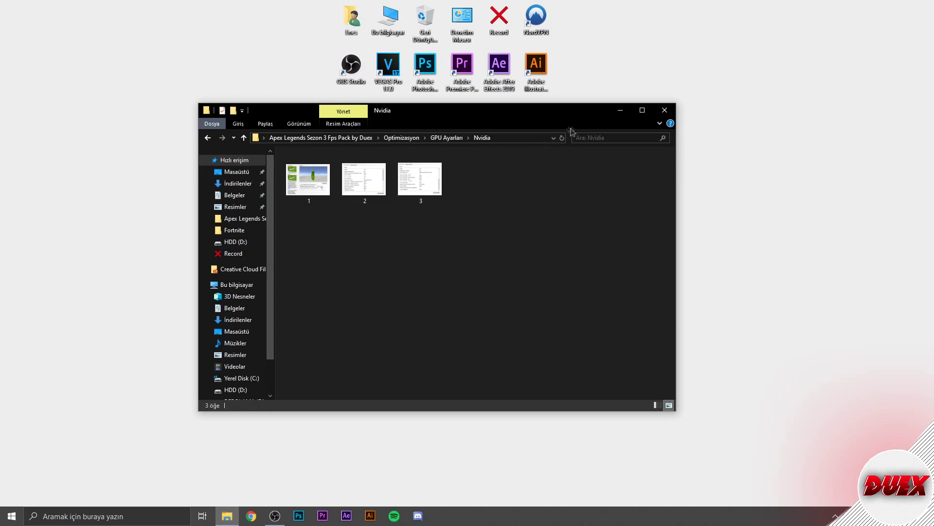
left_click_drag(472, 112, 325, 111)
right_click(584, 157)
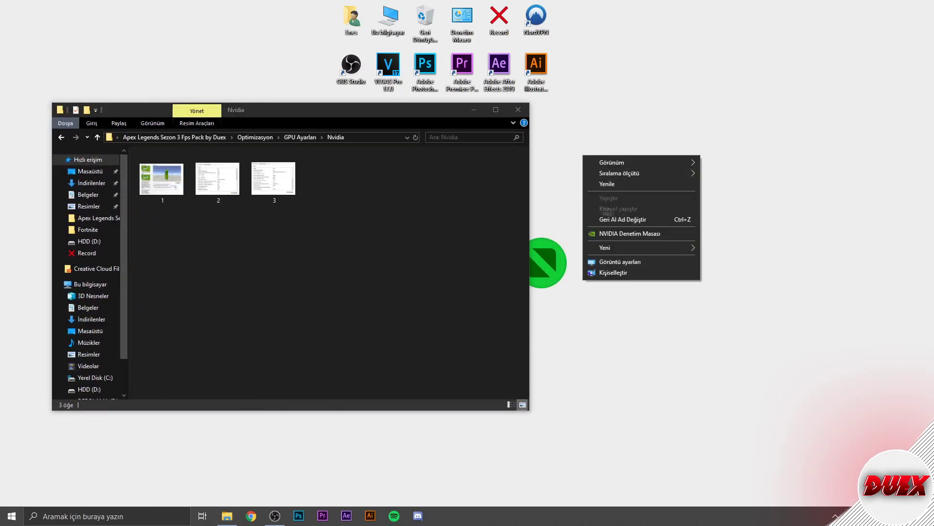
left_click_drag(426, 120, 407, 136)
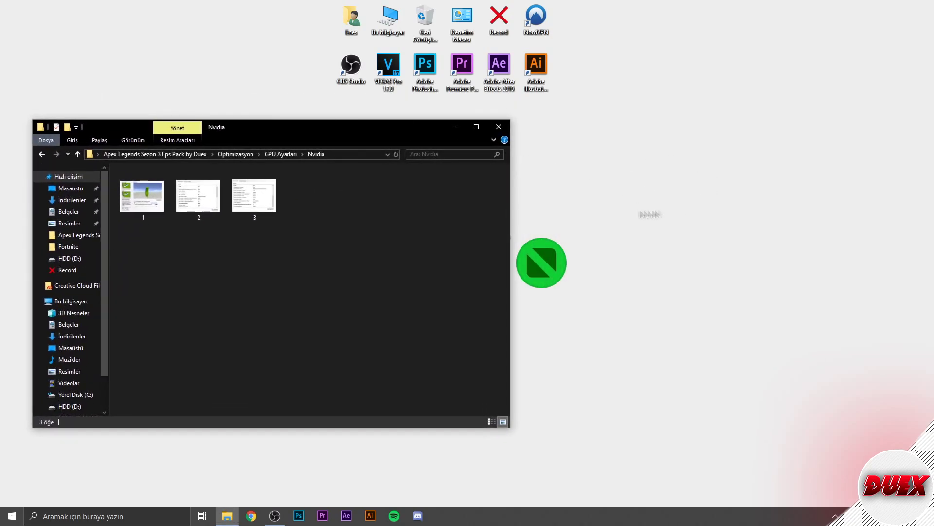
right_click(637, 186)
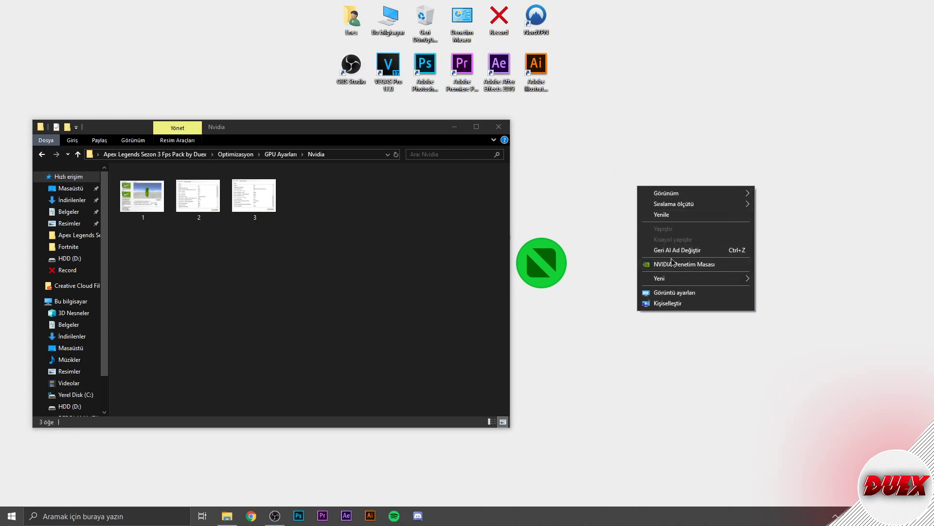
left_click(707, 264)
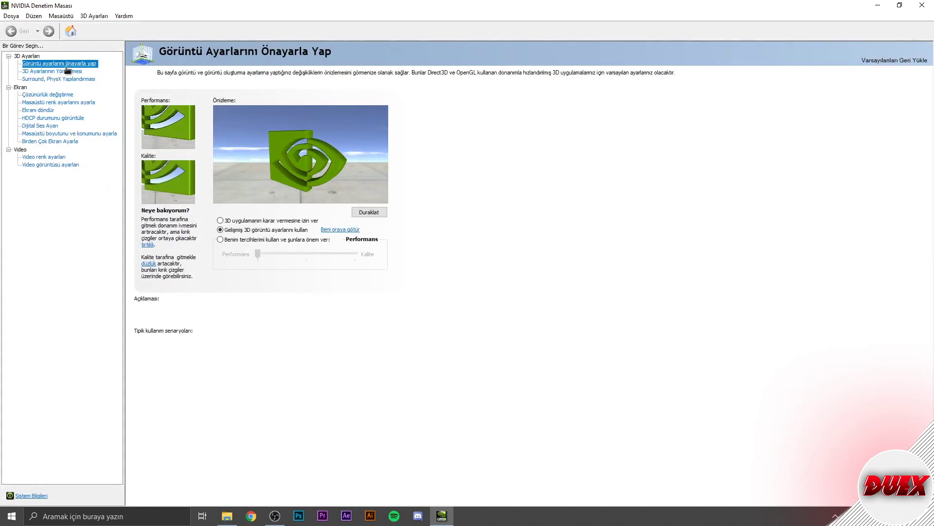
- Switch the image settings preview to the own-preferences option with emphasis on Performans
mouse_move(226, 245)
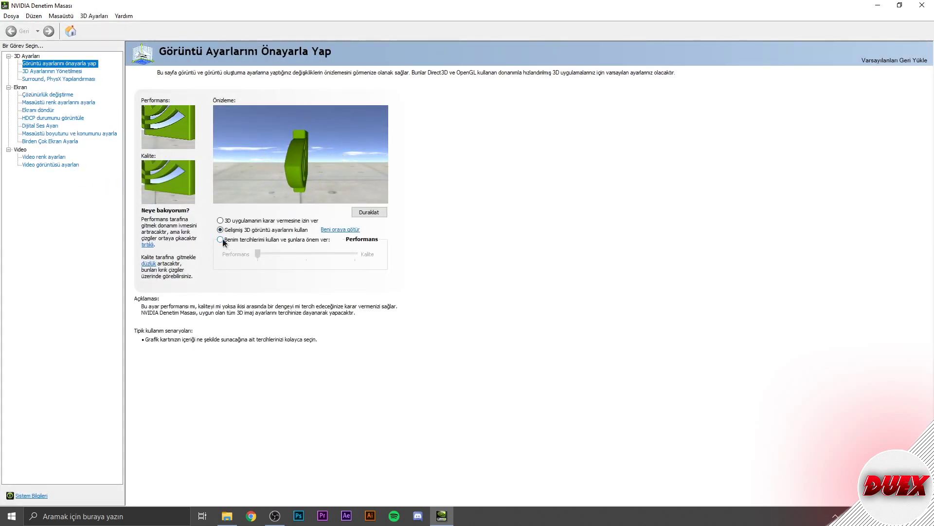
left_click(254, 241)
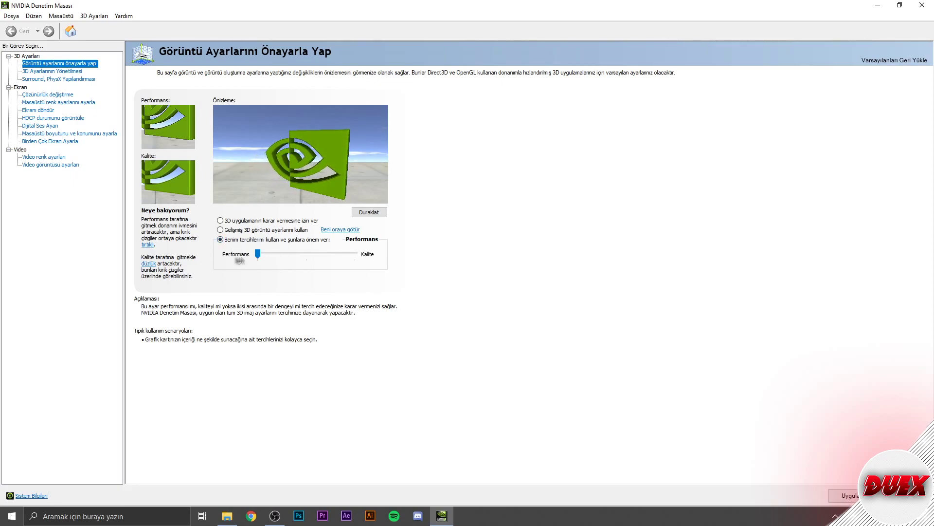
mouse_move(250, 231)
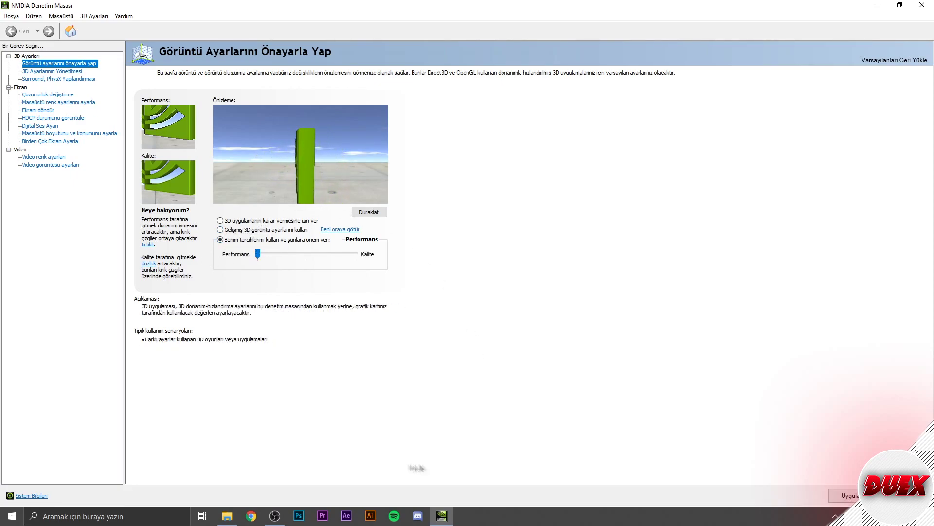
left_click(441, 516)
right_click(367, 438)
left_click(409, 388)
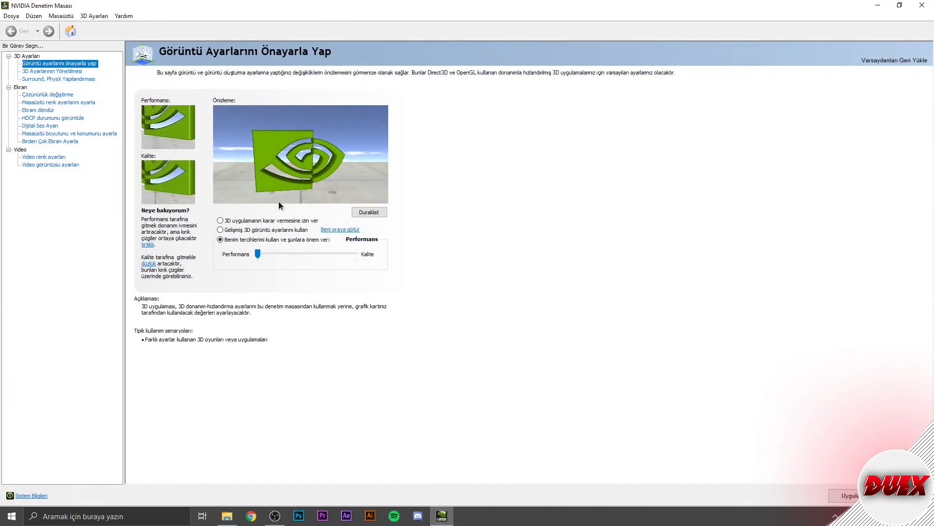
- Choose the advanced 3D image settings option, view the 3D settings management page and close NVIDIA Denetim Masası
left_click(243, 232)
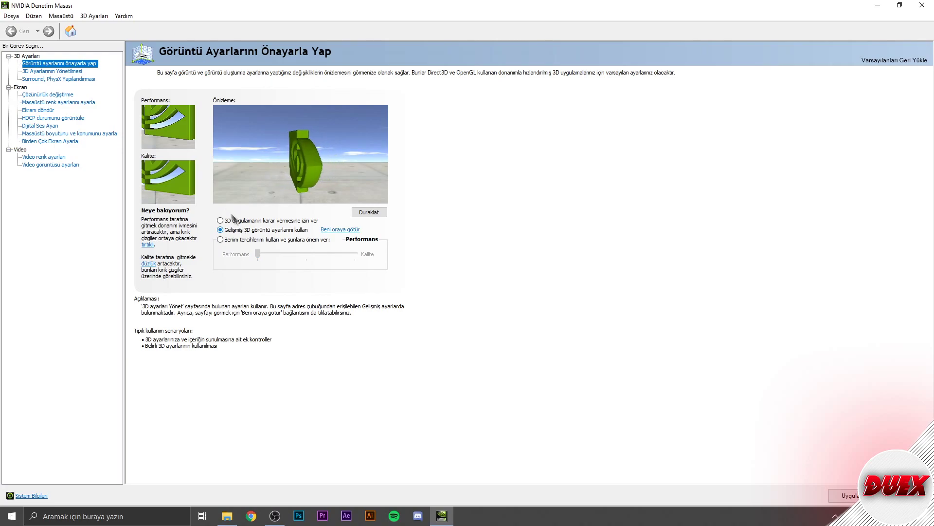
left_click(336, 230)
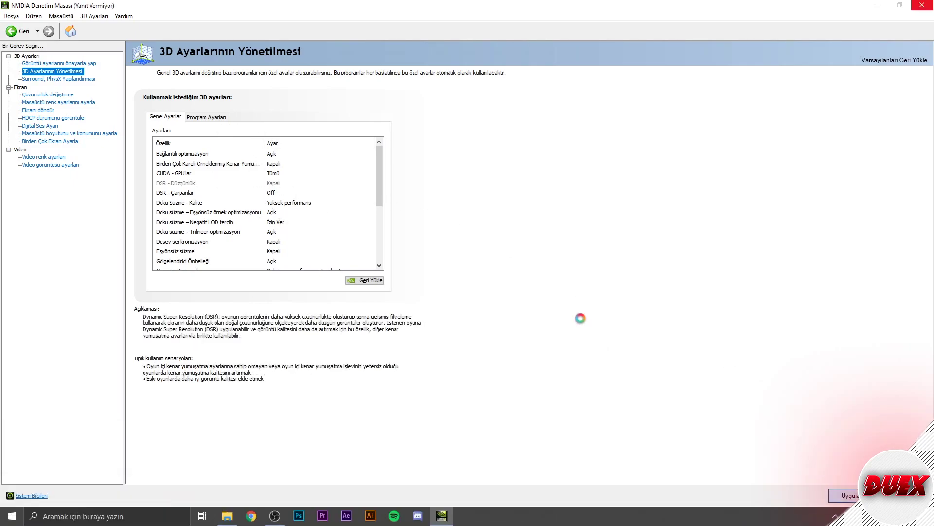
left_click(917, 4)
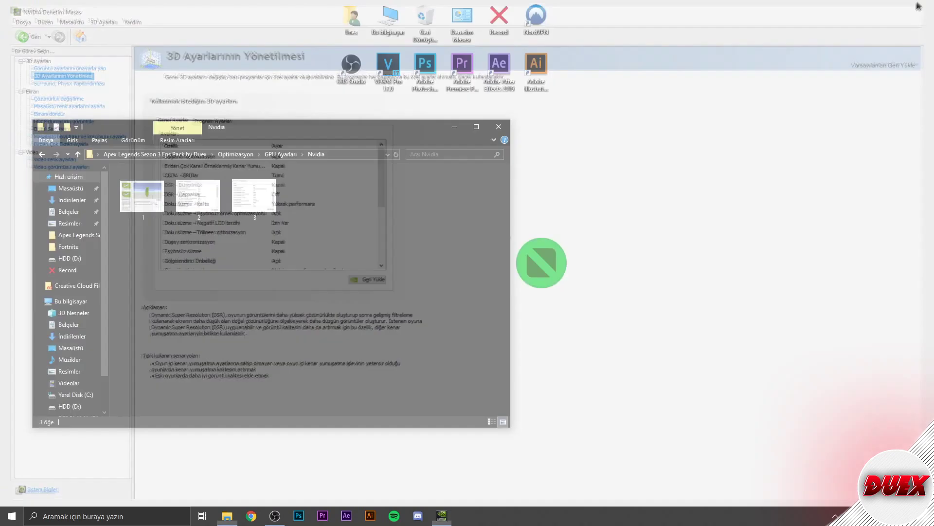
- Return to the Optimizasyon folder and run nvidiaProfileInspector as administrator
left_click_drag(215, 137, 410, 138)
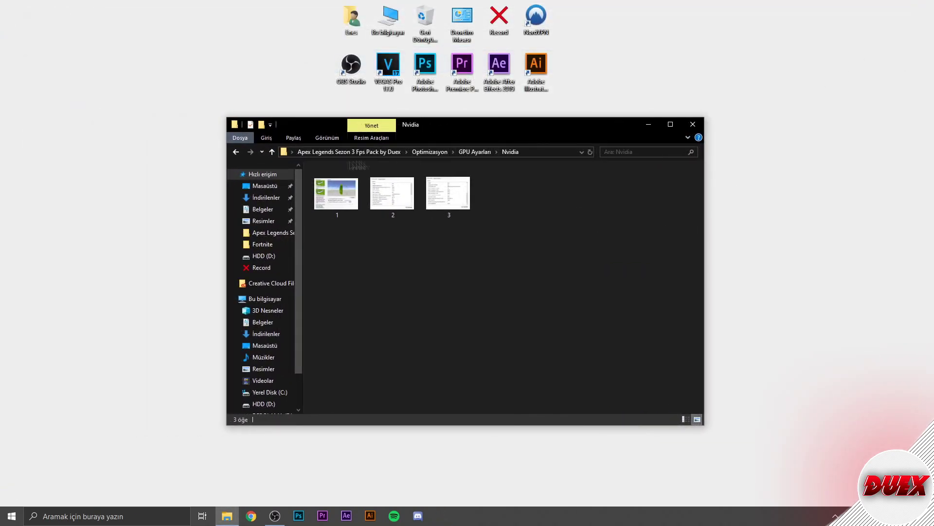
left_click(235, 153)
left_click(235, 153)
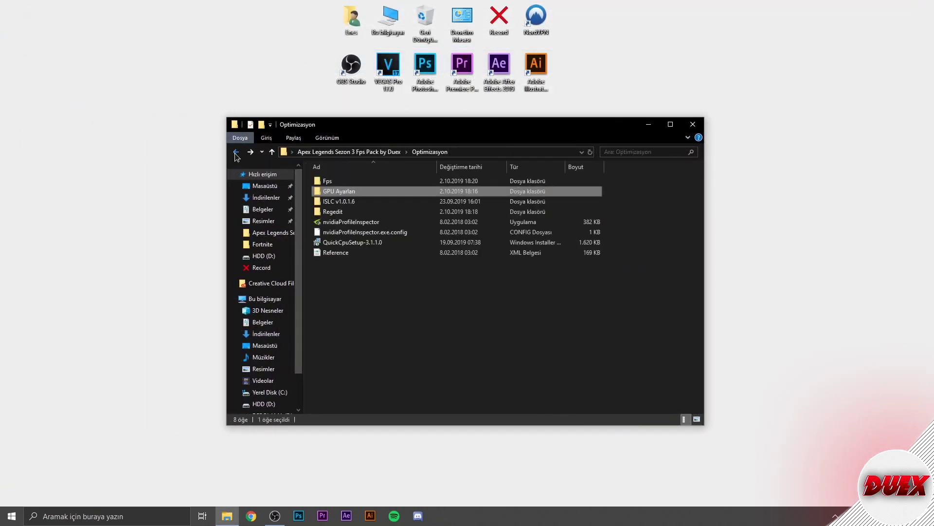
left_click(401, 311)
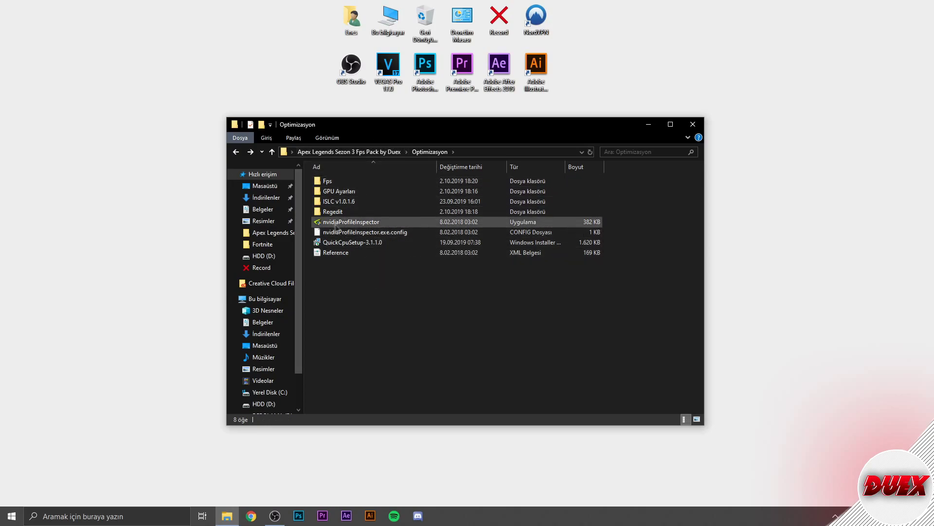
left_click(333, 226)
right_click(345, 221)
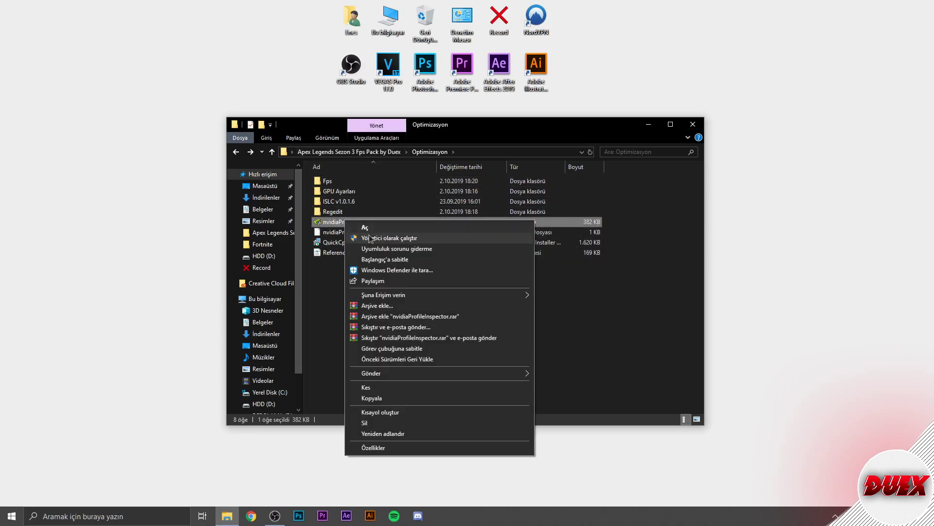
left_click(375, 239)
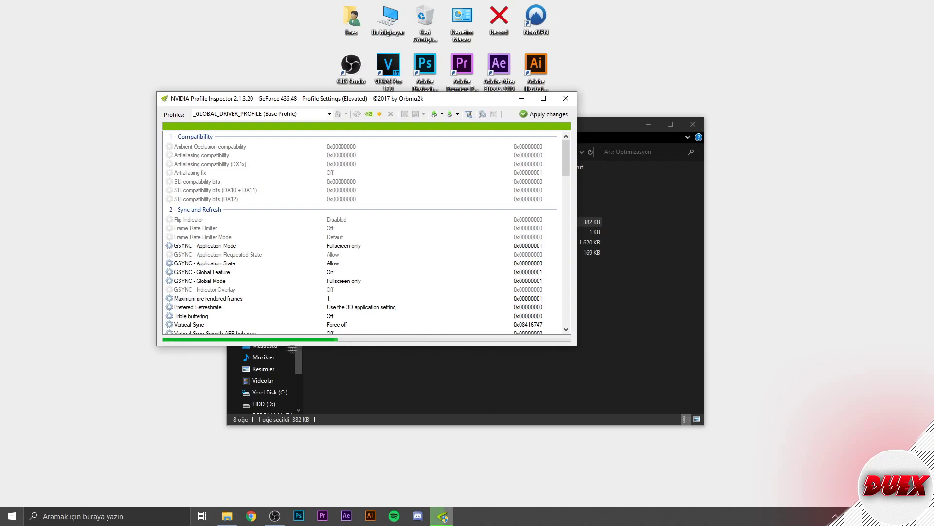
- Set Frame Rate Limiter Mode in the base profile to the 0x00000004 PS_FRAMERATE_LIMITER_2_CONTROL_DELAY_FLIP option and apply the changes
left_click(244, 238)
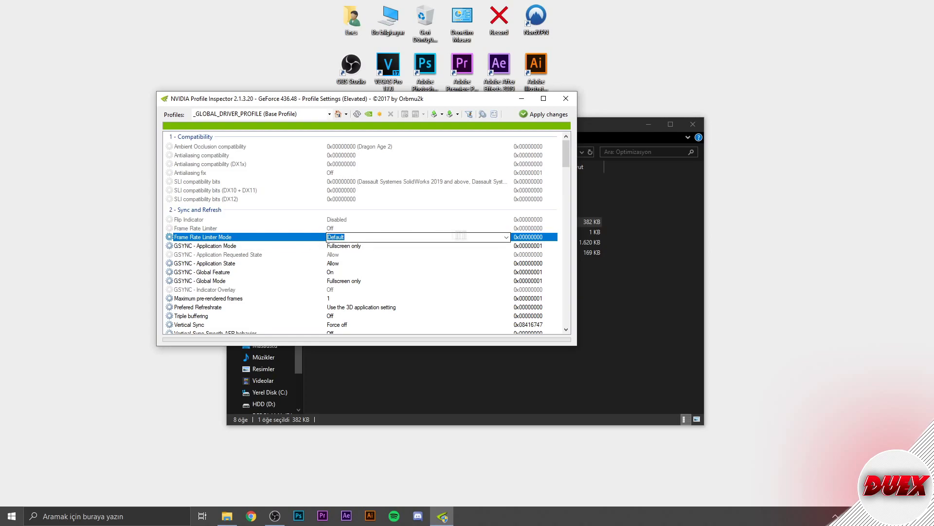
left_click(507, 237)
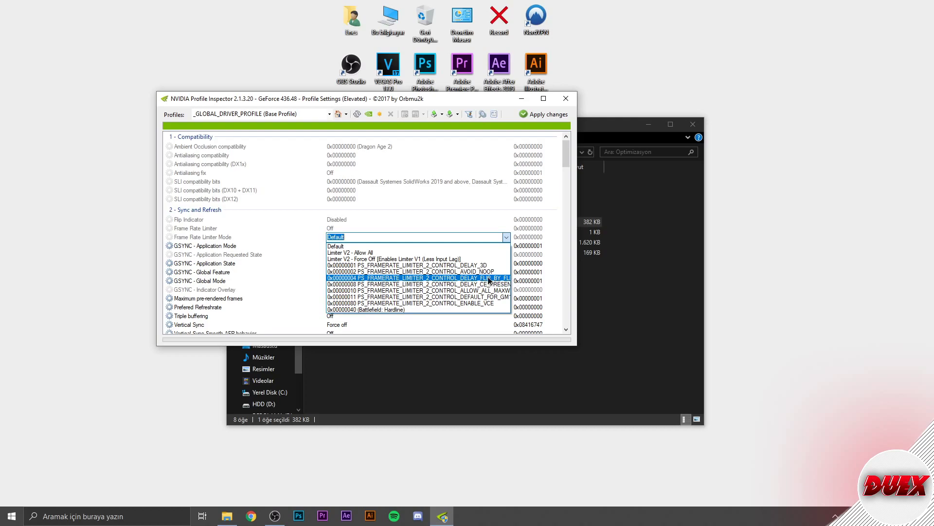
left_click(499, 278)
left_click(538, 115)
left_click(538, 115)
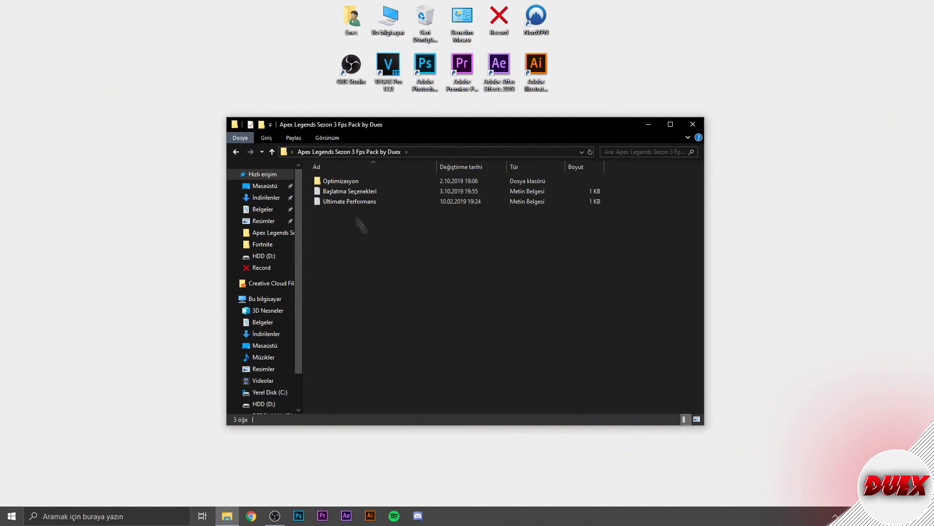
- Open the Regedit folder inside Optimizasyon, read the Beni Oku! note and close it
double_click(338, 182)
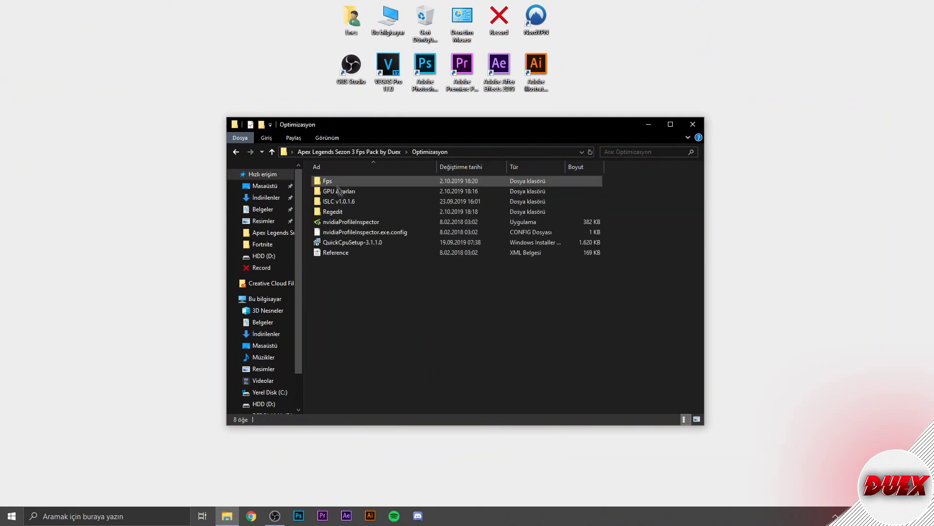
double_click(330, 212)
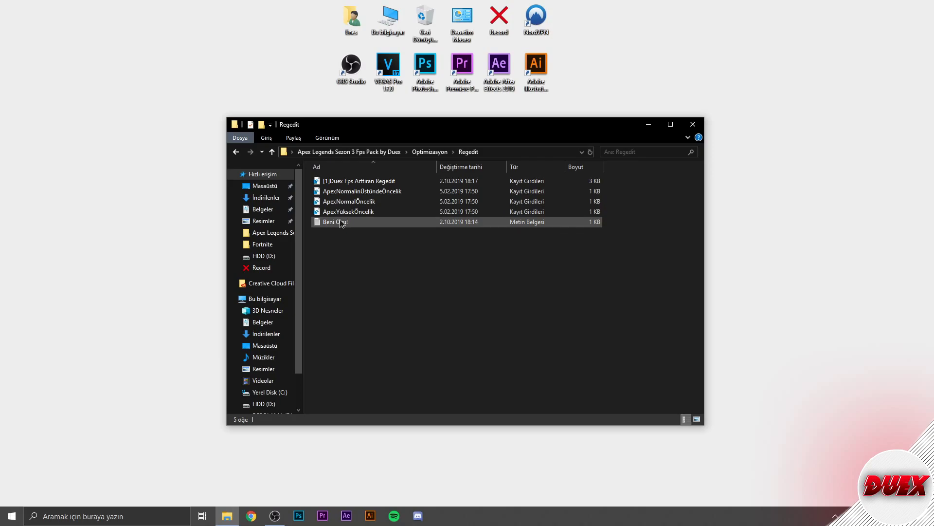
double_click(362, 223)
left_click_drag(355, 109, 189, 108)
left_click_drag(258, 90, 254, 113)
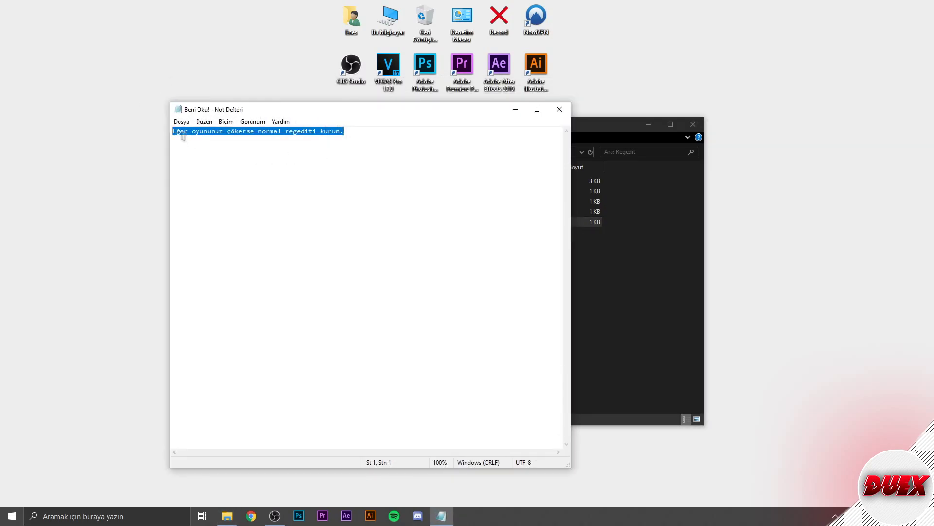
left_click(560, 110)
left_click_drag(349, 201, 355, 268)
left_click(348, 212)
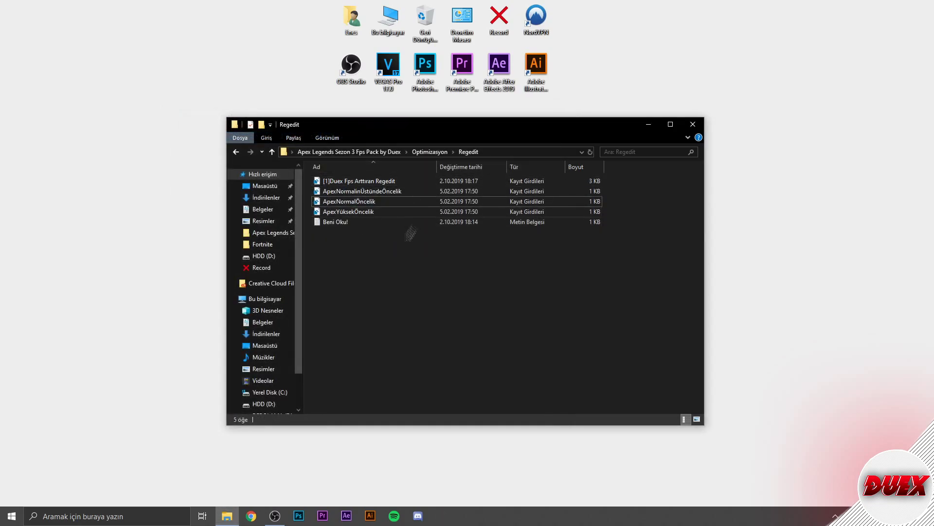
left_click_drag(413, 212, 355, 217)
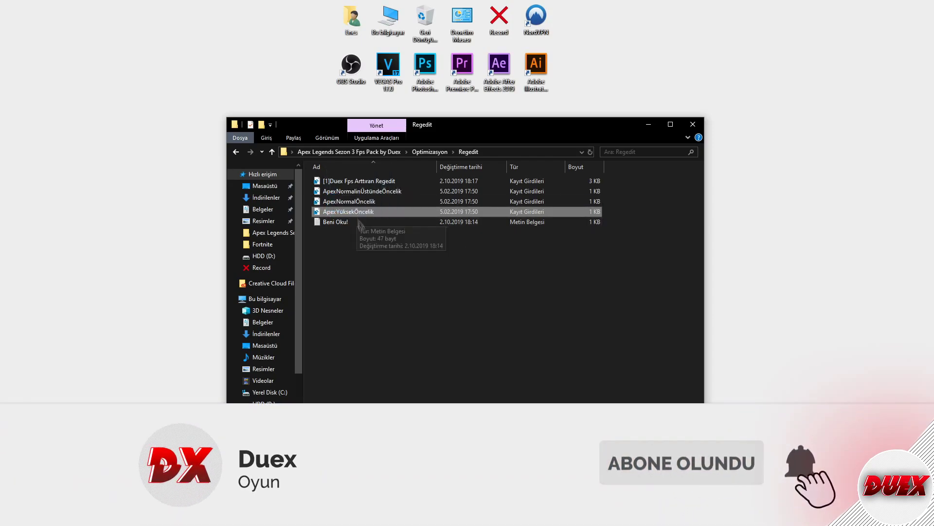
left_click(409, 238)
- Search Windows for "geri" and open the restore point creation settings
left_click(111, 517)
type("geri")
left_click(97, 243)
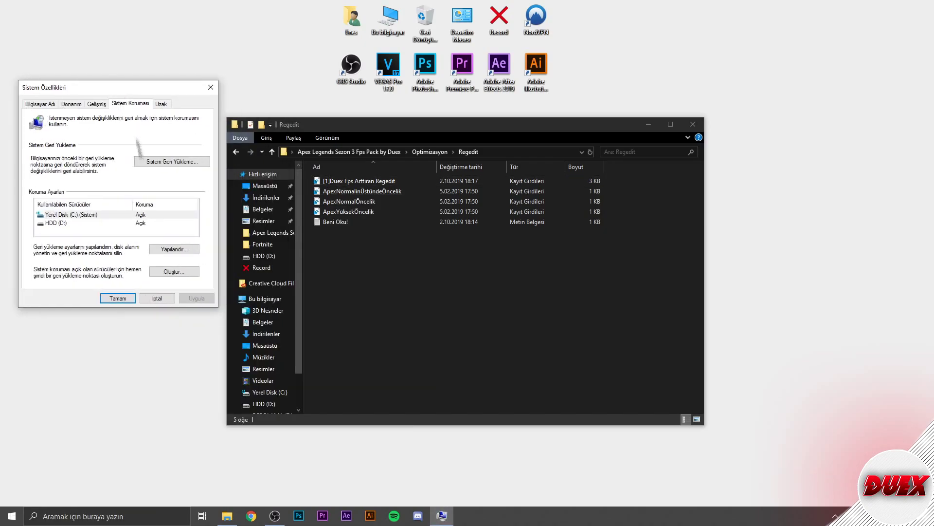
- Open the system protection configuration of Yerel Disk (C:) and confirm it with protection turned on
left_click(77, 217)
left_click(166, 250)
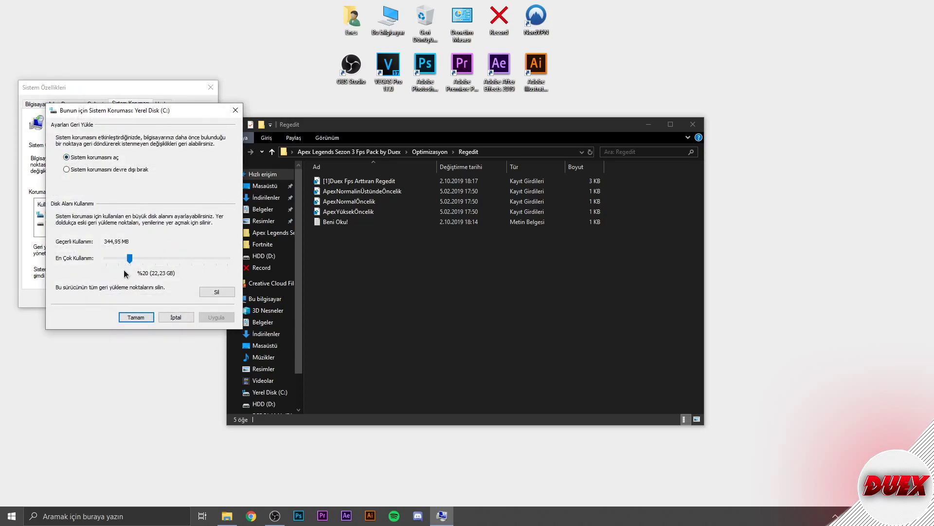
left_click(165, 318)
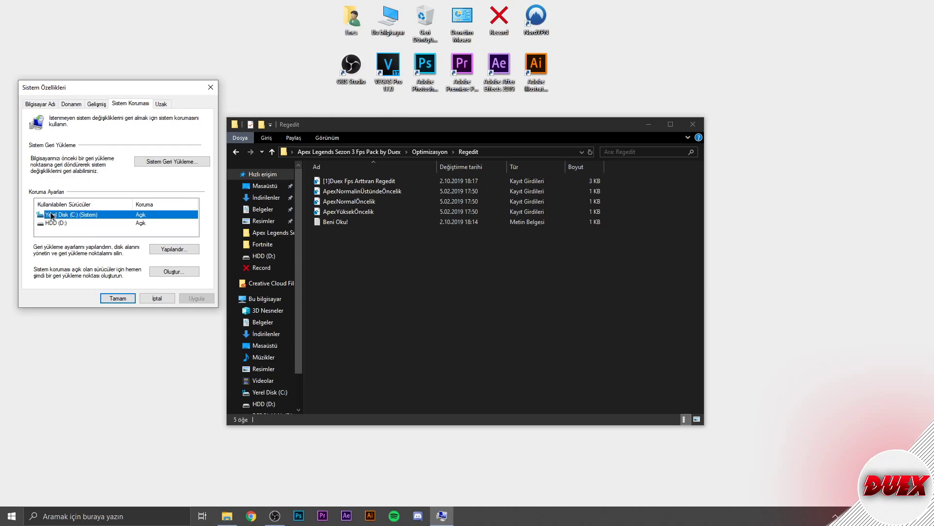
left_click(160, 249)
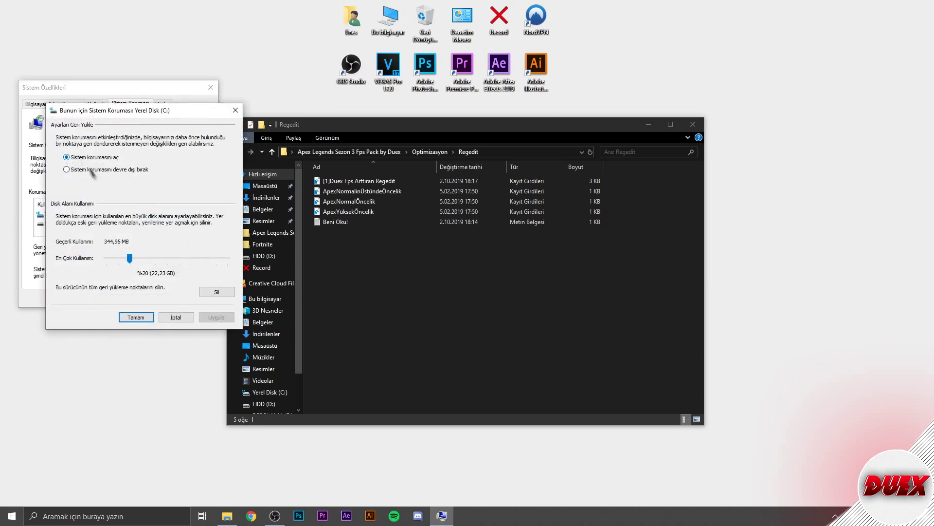
left_click(137, 317)
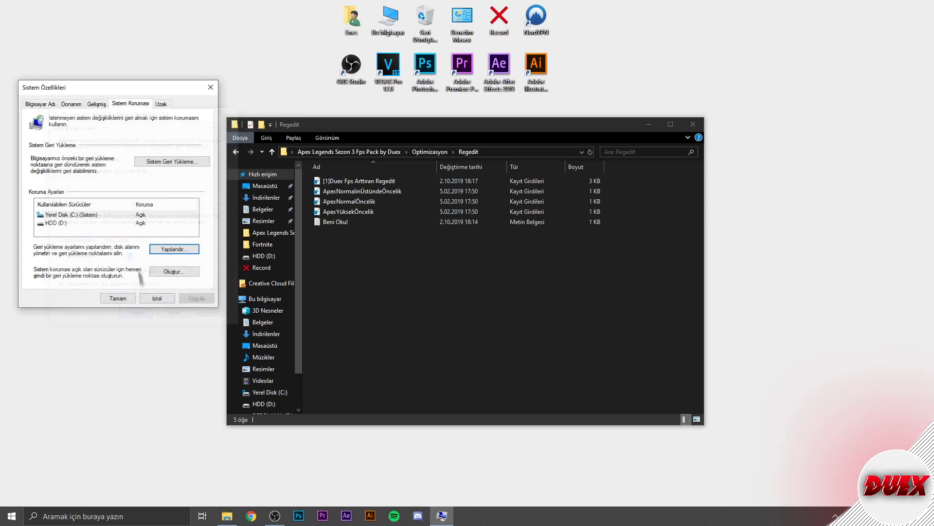
- Start a restore point described as "yedek", cancel its creation and close the system properties
left_click(173, 272)
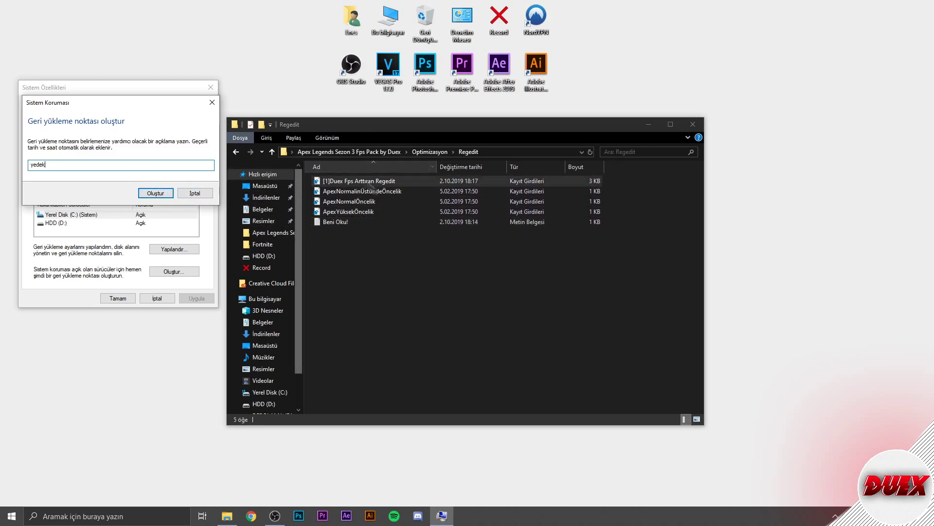
left_click_drag(111, 108, 89, 26)
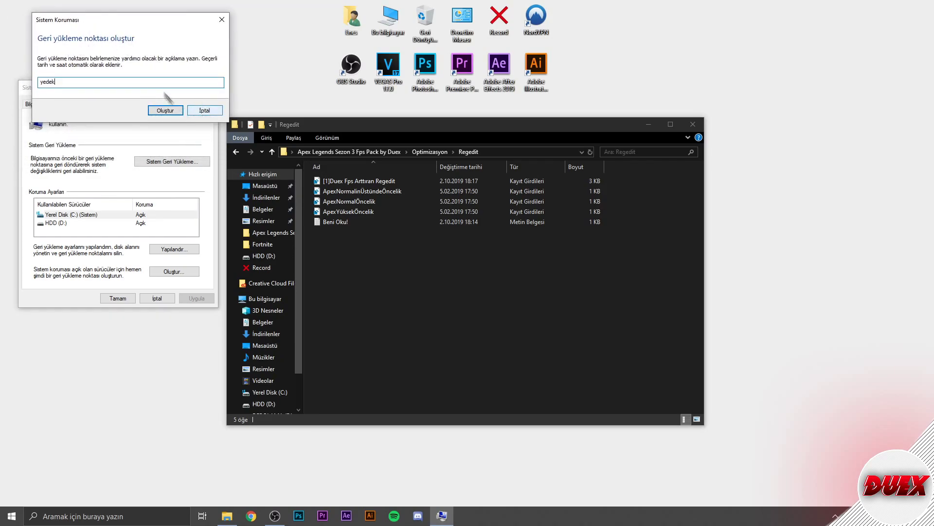
left_click(195, 110)
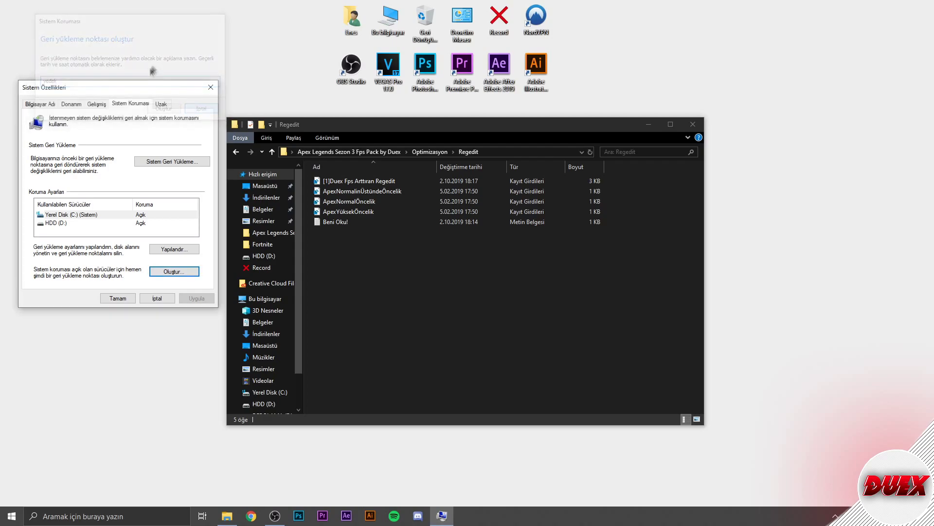
left_click(157, 298)
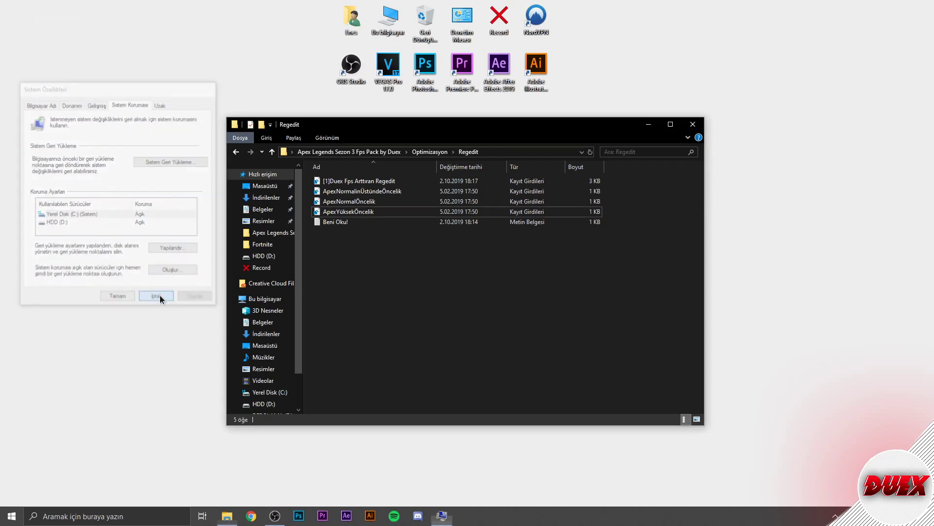
mouse_move(347, 211)
left_mouse_down()
mouse_move(340, 201)
mouse_move(351, 215)
mouse_move(351, 204)
left_mouse_up()
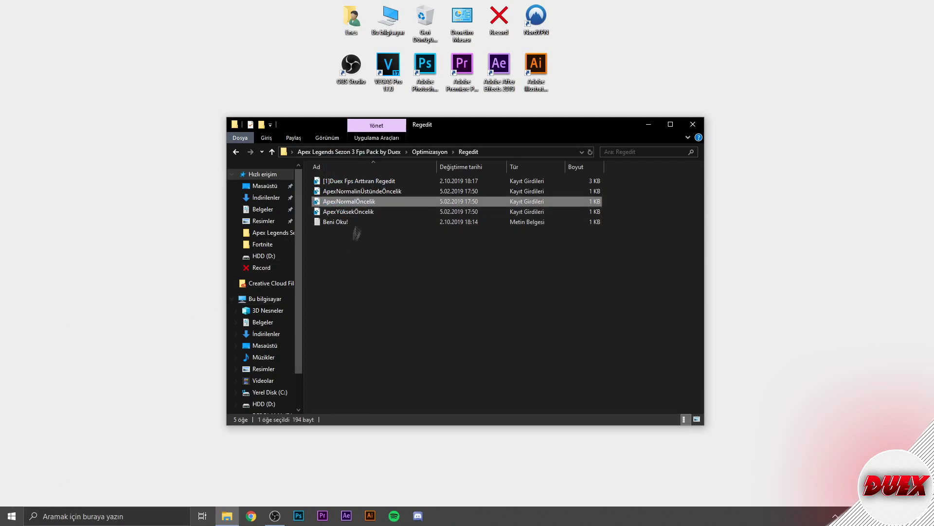
left_click(382, 296)
left_click_drag(358, 182, 365, 250)
left_click(348, 212)
key("ctrl+a")
left_click(369, 261)
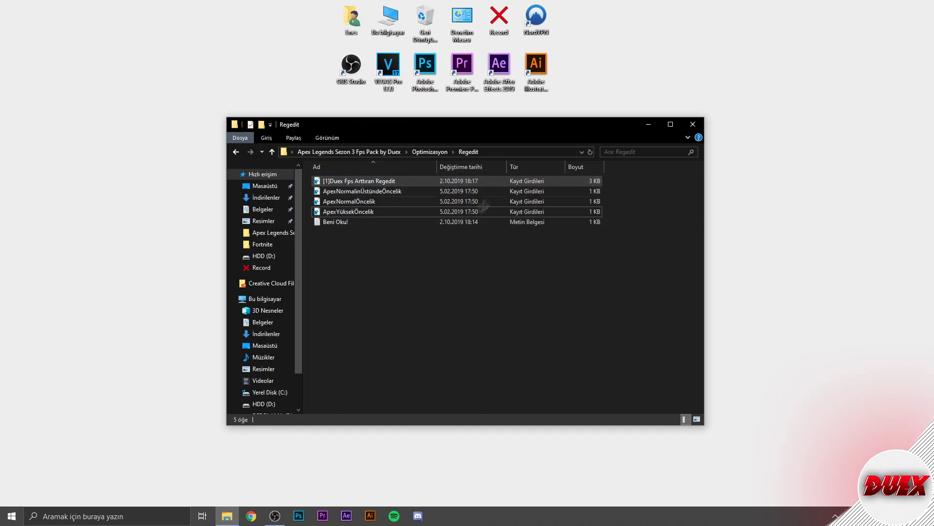
- Go back to the Optimizasyon folder, open its Fps subfolder and run the Fps Booster By Duex batch file
left_click(427, 152)
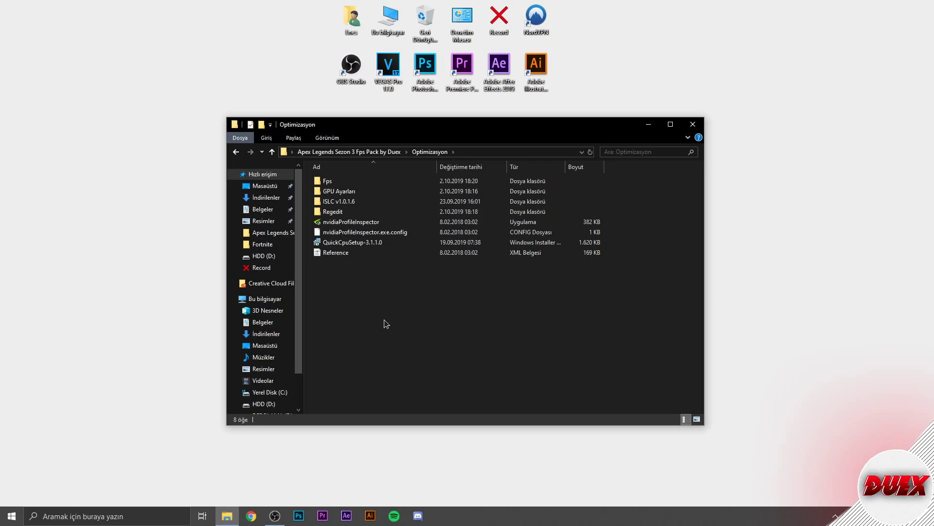
double_click(329, 181)
right_click(335, 181)
left_click(347, 188)
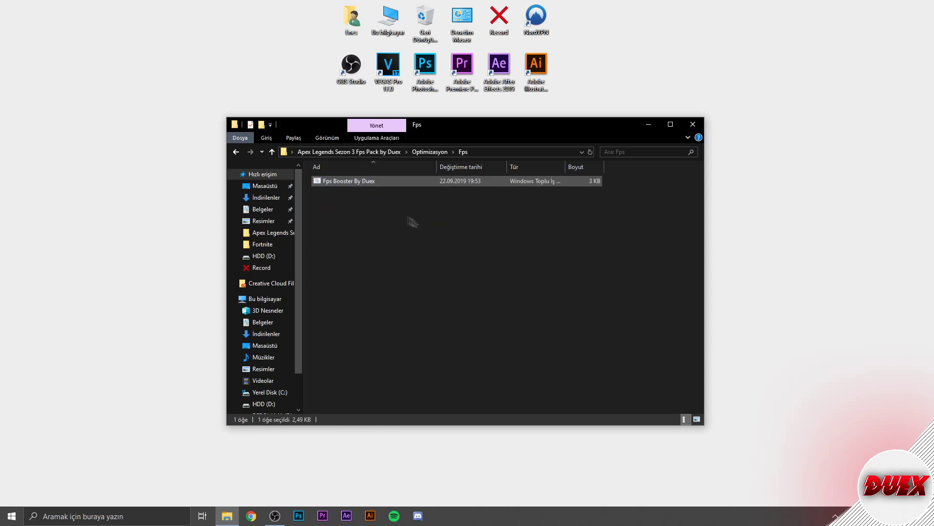
right_click(340, 182)
left_click(387, 222)
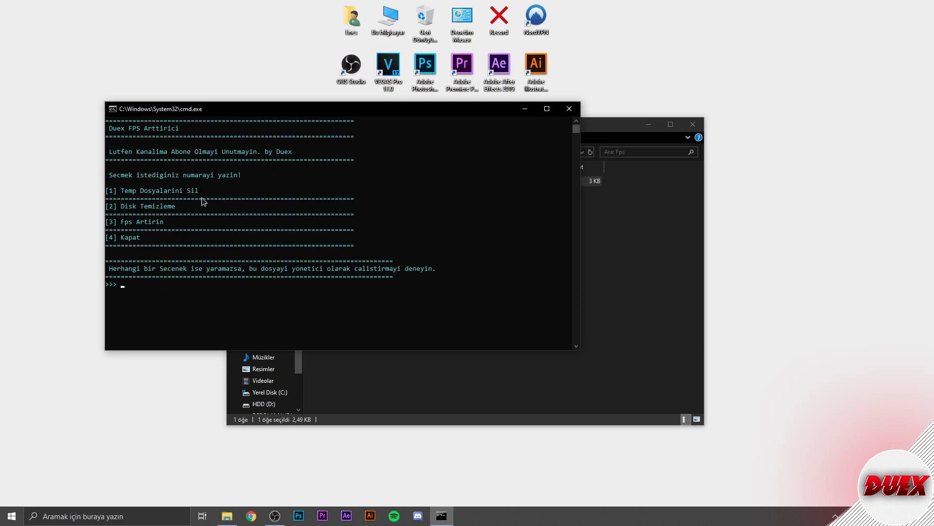
- Choose option 1, Temp Dosyalarini Sil, and grant access to the Prefetch and Windows Temp folders
type("1")
key("Return")
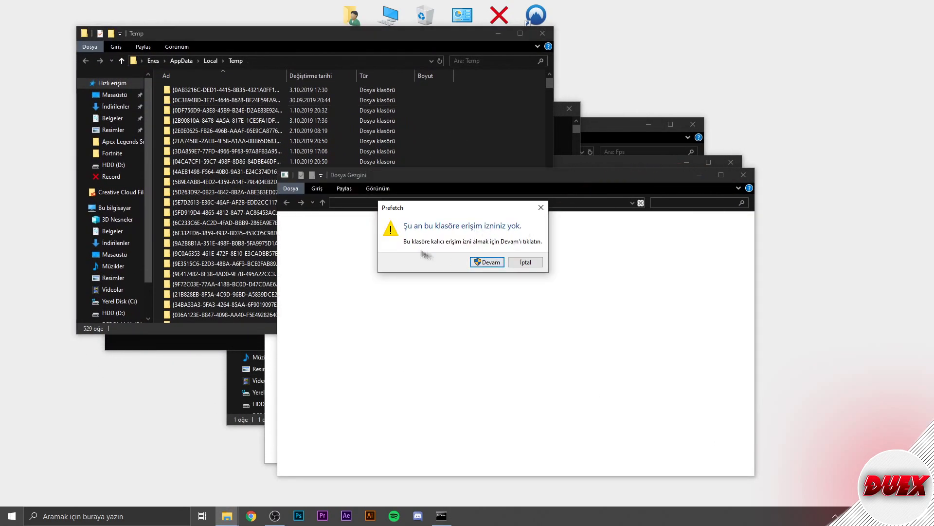
left_click(487, 262)
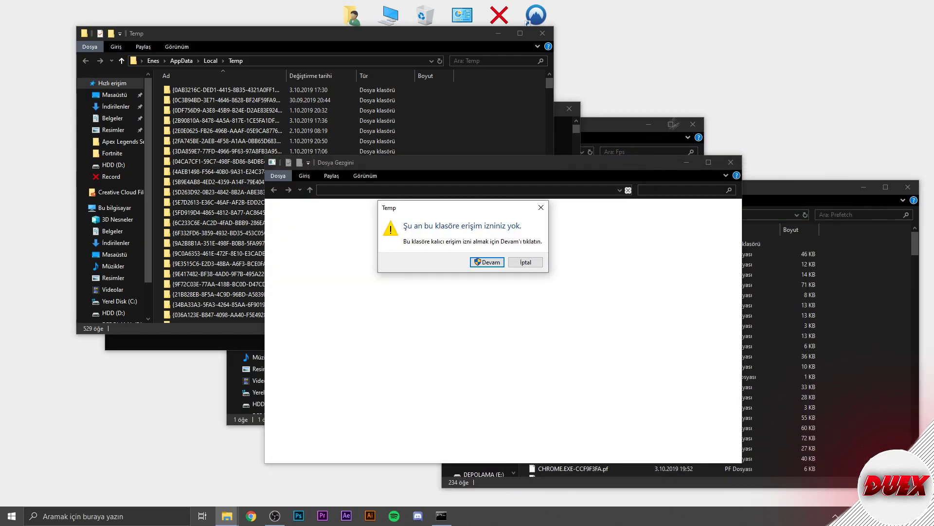
left_click(498, 262)
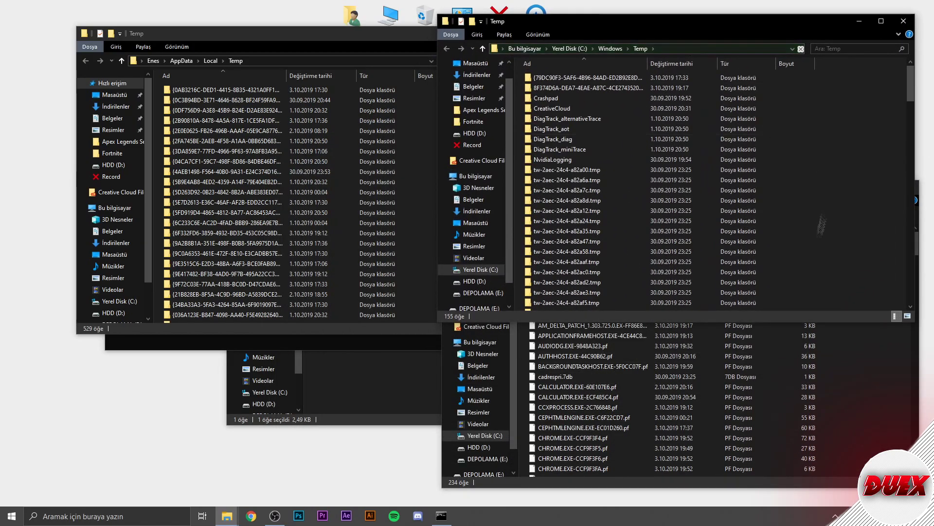
- Arrange the Prefetch window and the two Temp windows so the file list of each folder can be reached
left_click_drag(699, 197, 602, 265)
left_click_drag(379, 40, 302, 15)
left_click_drag(539, 27, 585, 13)
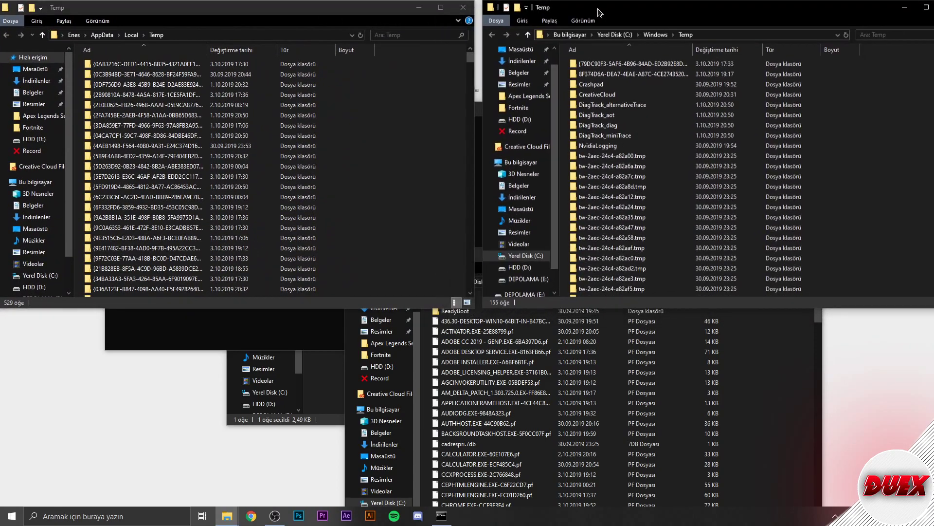
left_click(574, 263)
left_click_drag(576, 263, 560, 195)
- Delete all items in the Windows Prefetch folder and answer the file-in-use prompt
left_click(485, 323)
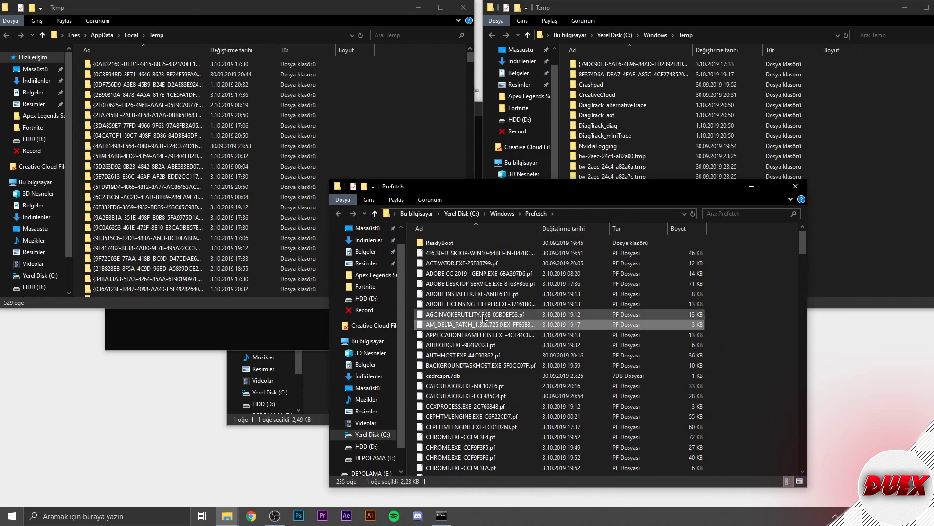
key("ctrl+a")
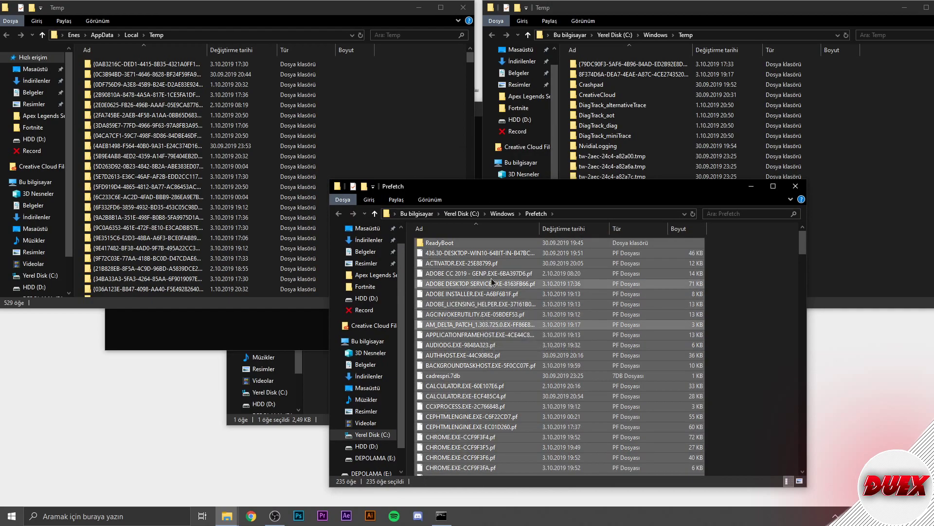
key("Delete")
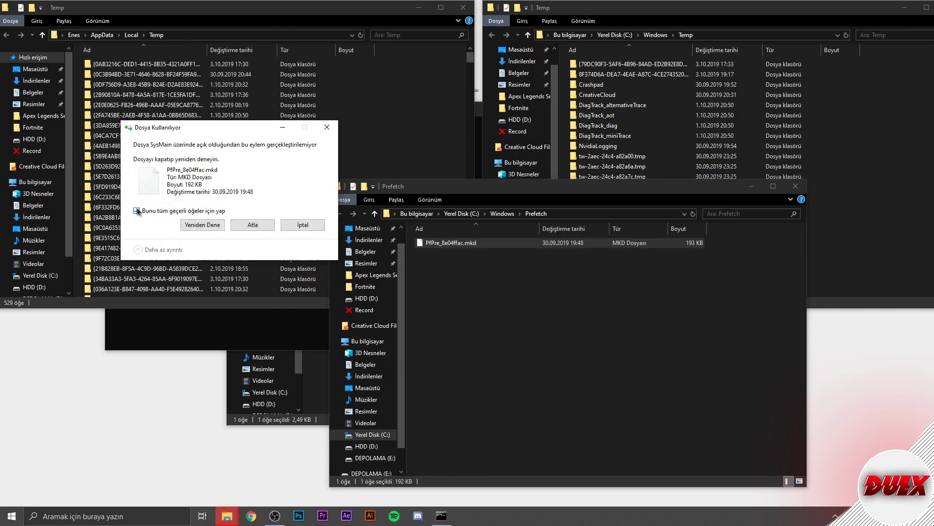
left_click(190, 224)
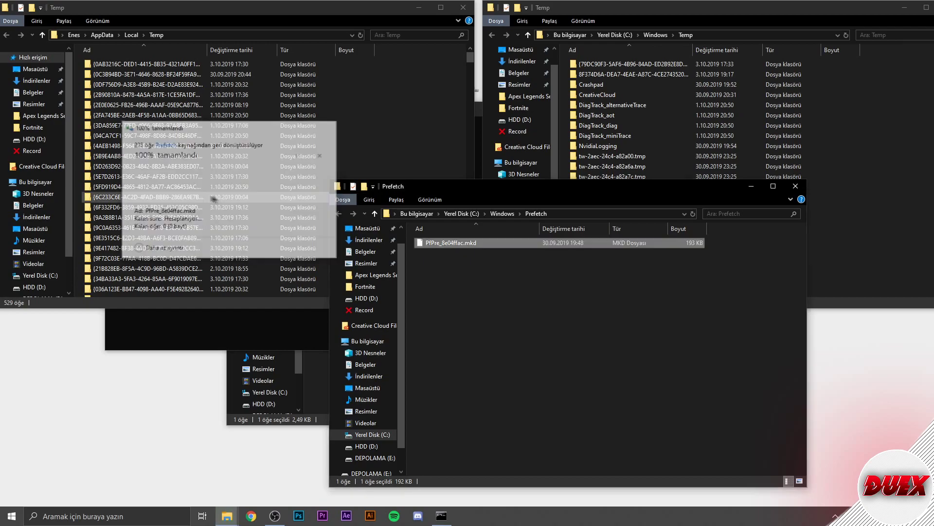
- Delete all items in the AppData Local Temp folder, skipping every item that is in use
left_click(152, 189)
key("ctrl+a")
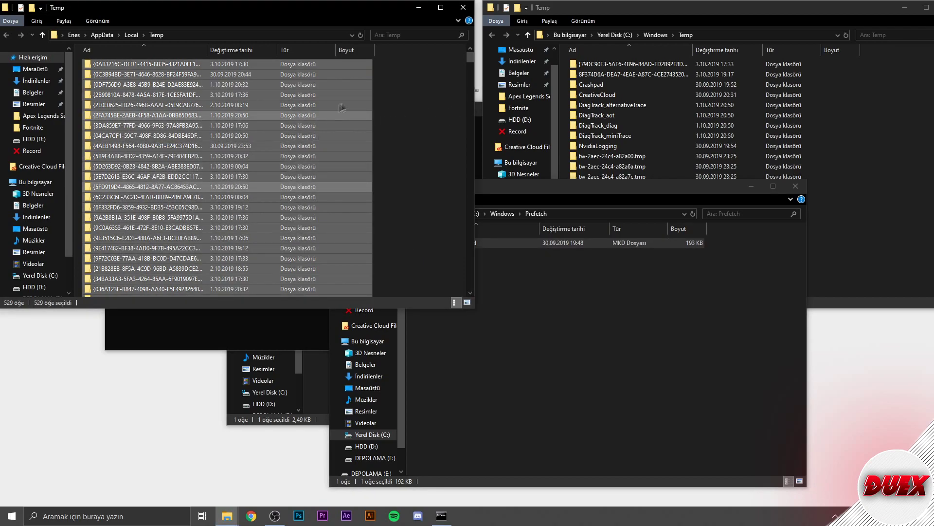
key("Delete")
left_click(439, 210)
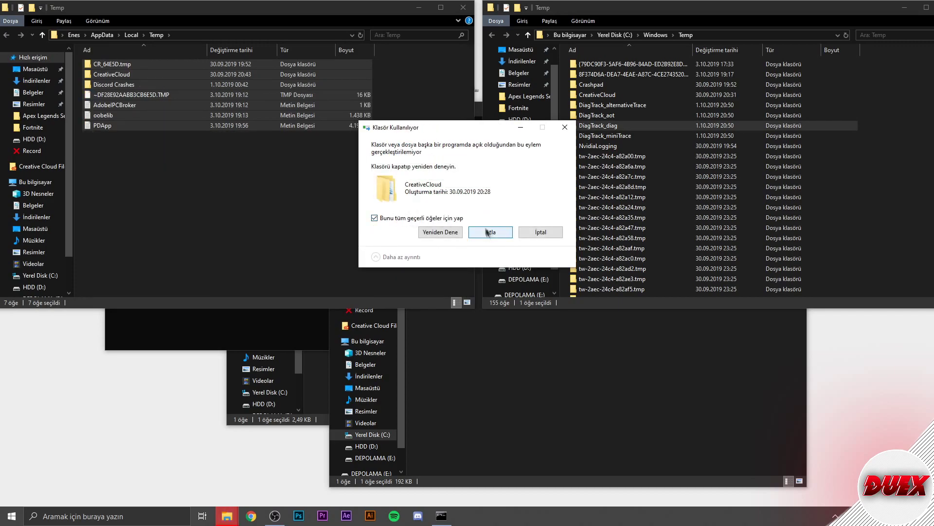
left_click(489, 232)
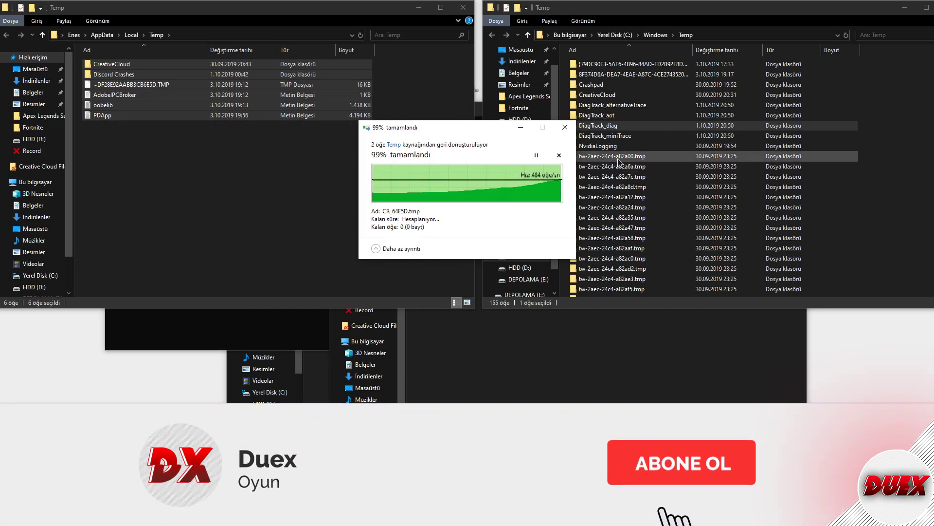
- Delete all items in the Windows Temp folder on drive C, skipping every file that is in use
key("ctrl+a")
mouse_move(619, 162)
left_mouse_down()
mouse_move(514, 175)
mouse_move(516, 197)
mouse_move(598, 228)
mouse_move(516, 233)
mouse_move(623, 142)
mouse_move(626, 175)
mouse_move(628, 163)
left_mouse_up()
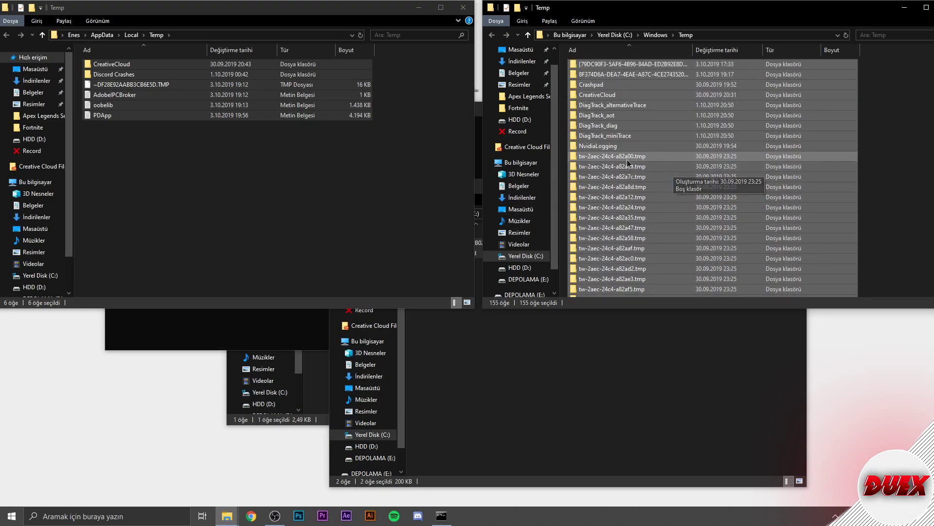
left_click(627, 159)
key("ctrl+a")
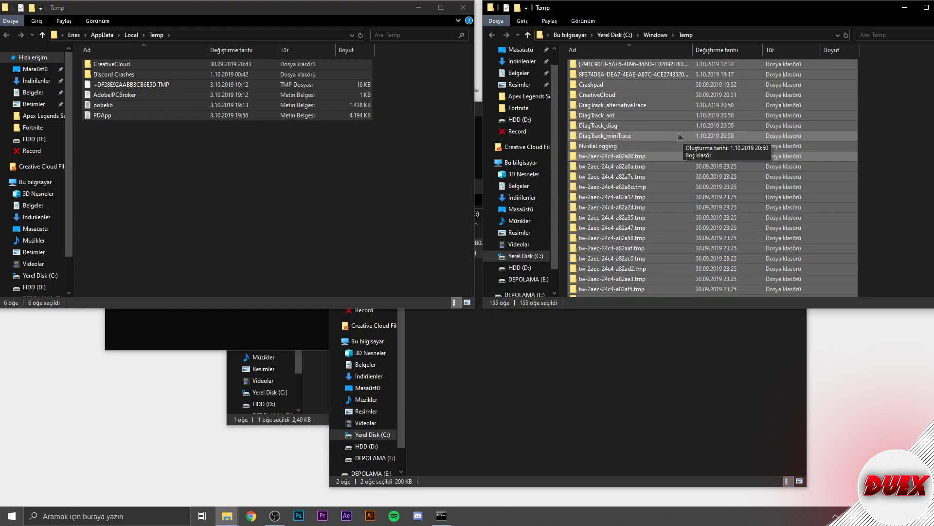
left_click(638, 125)
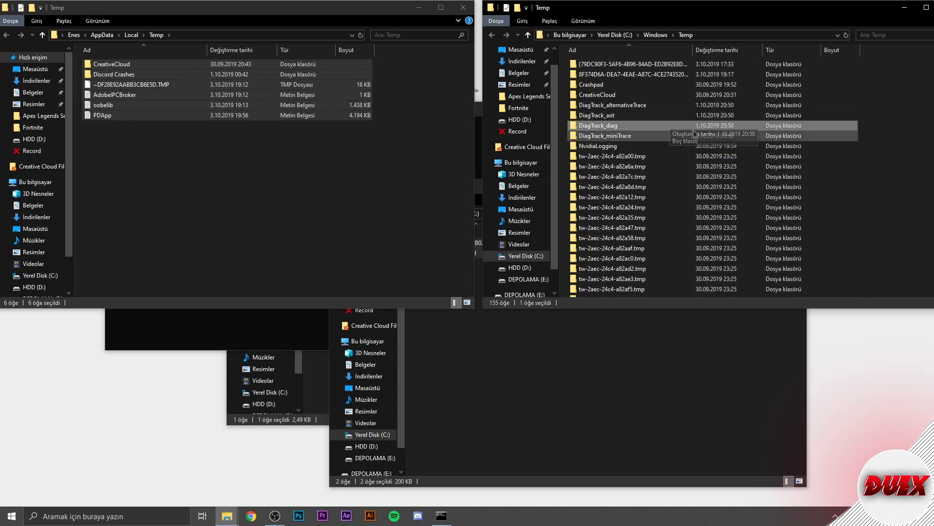
scroll(803, 122, "down", 10)
right_click(830, 117)
left_click(833, 149)
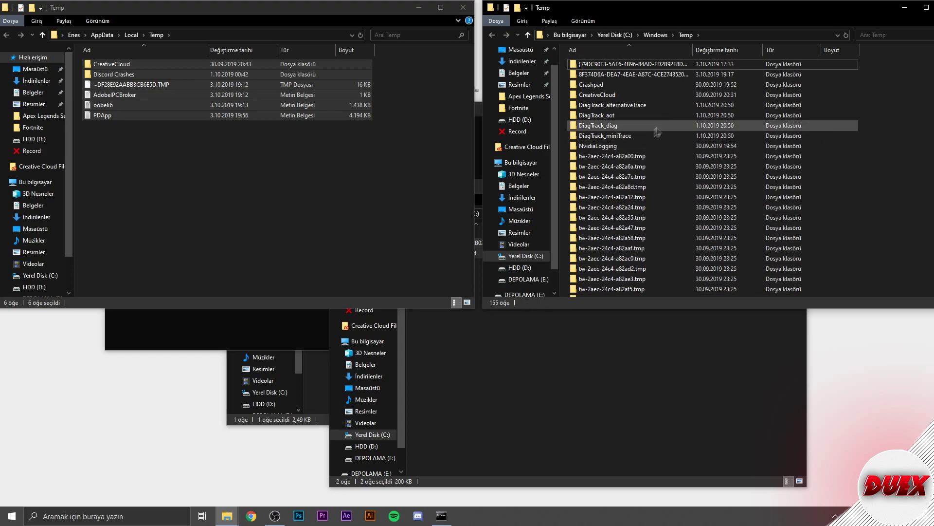
key("ctrl+a")
key("Delete")
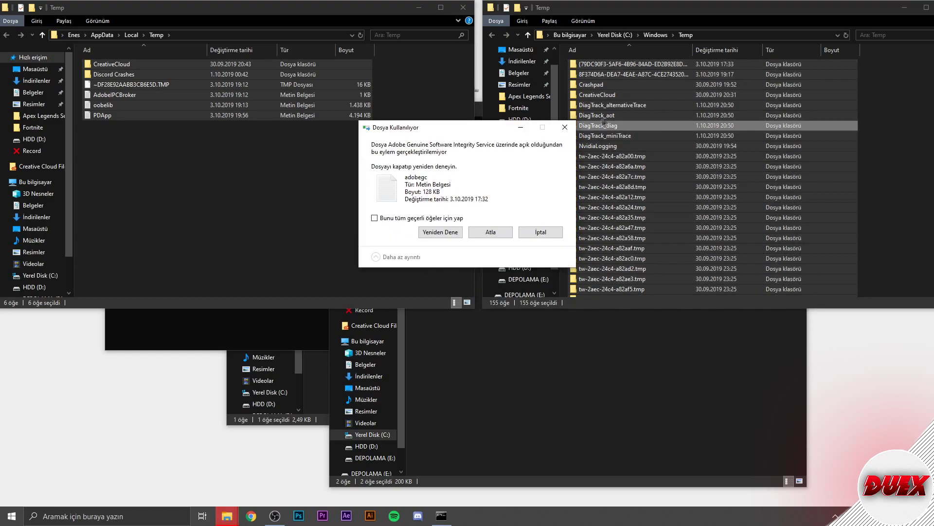
left_click(430, 218)
left_click(491, 231)
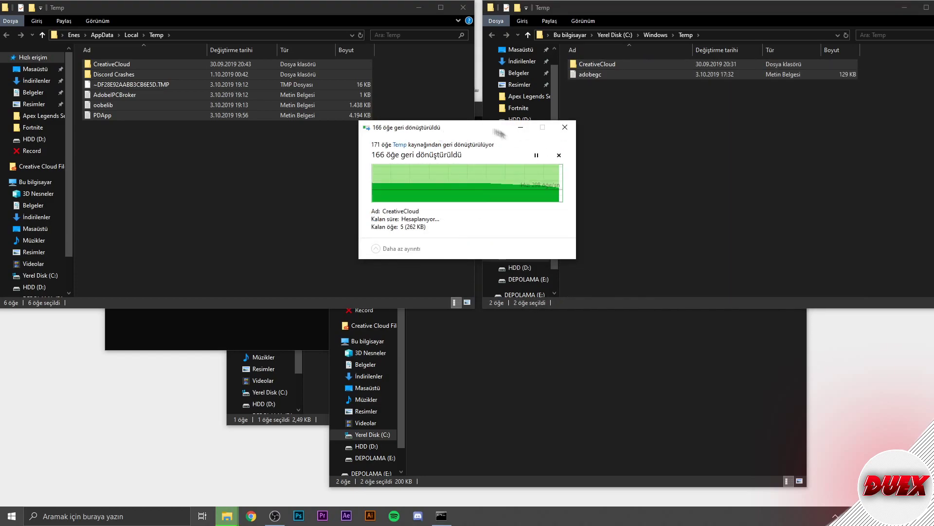
- Close both Temp windows and the Prefetch window
left_click(426, 205)
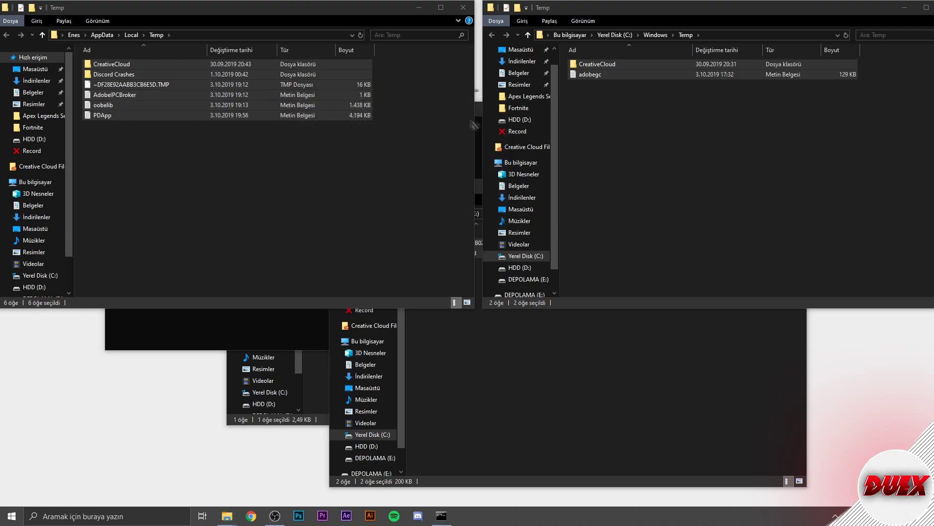
left_click_drag(808, 12, 651, 21)
left_click(826, 18)
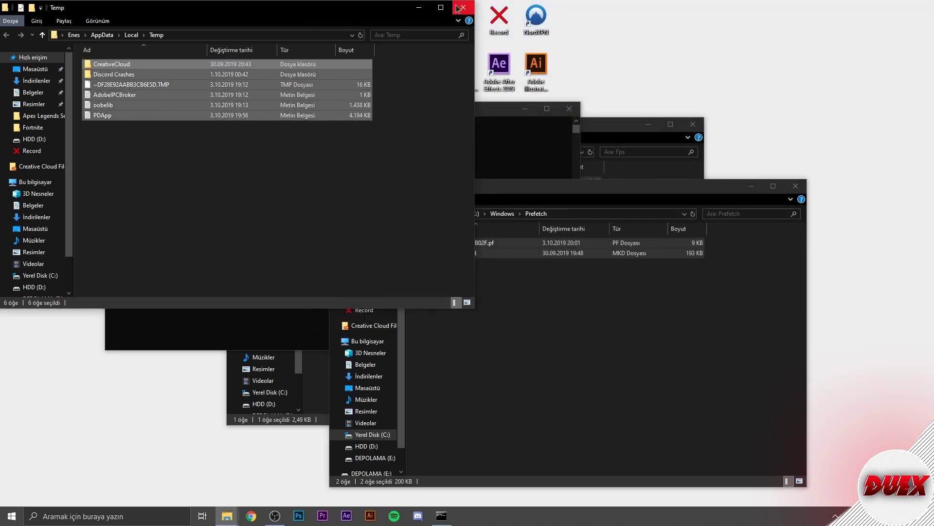
left_click(464, 7)
key("alt+F4")
- Empty the Recycle Bin from the desktop and confirm the permanent deletion
right_click(424, 20)
left_click(467, 35)
key("Return")
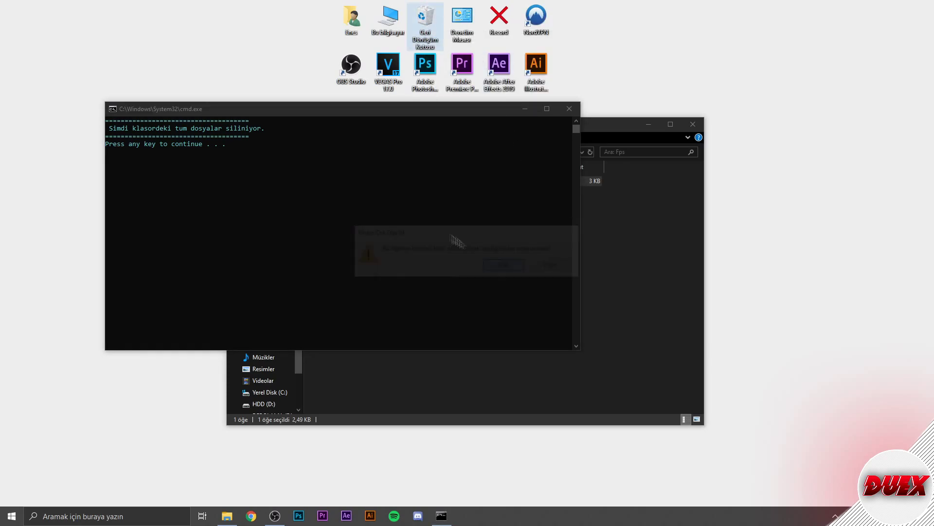
- Return to the FPS booster menu, choose option 2, Disk Temizleme, and select drive (C:) for cleaning
left_click(440, 209)
left_click_drag(385, 130, 633, 115)
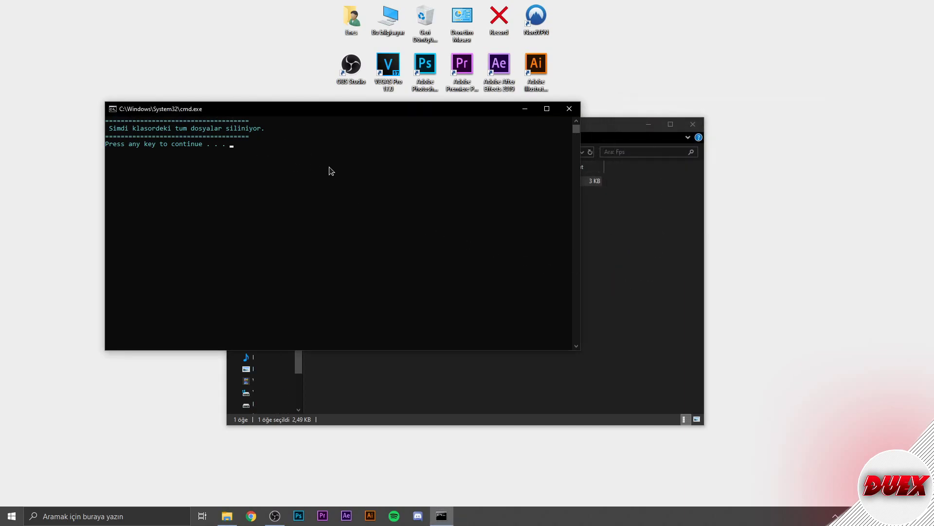
key("Return")
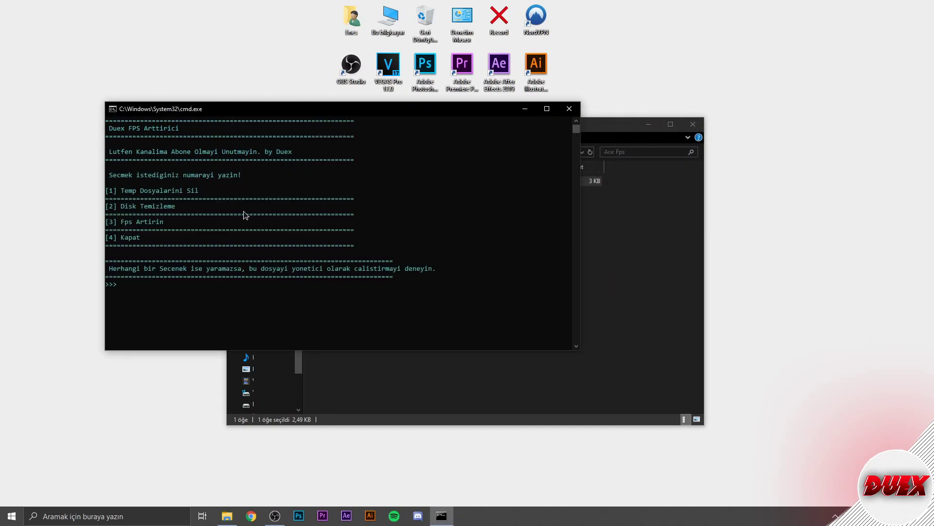
key("Return")
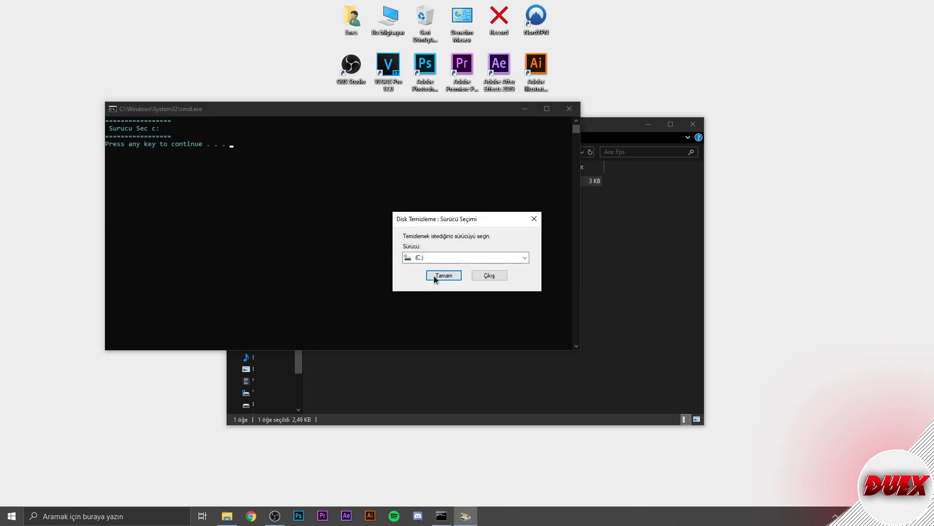
left_click(437, 275)
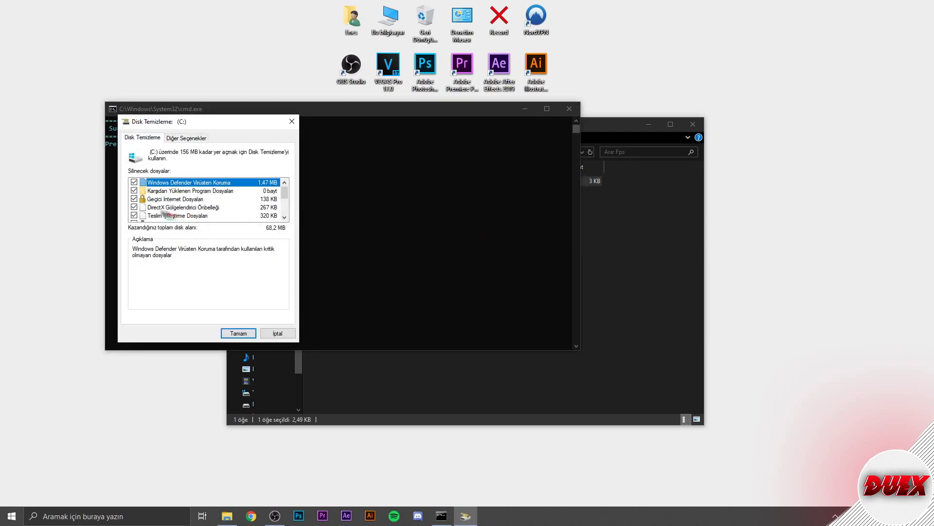
- Review the file categories offered for deletion on drive (C:) in Disk Temizleme, decline the deletion confirmation and cancel the cleanup
scroll(152, 209, "down", 3)
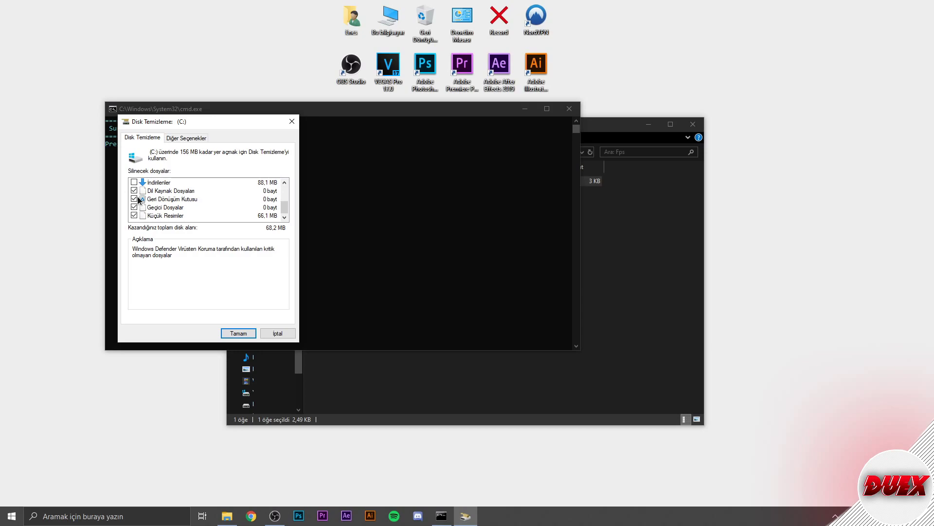
scroll(136, 194, "up", 1)
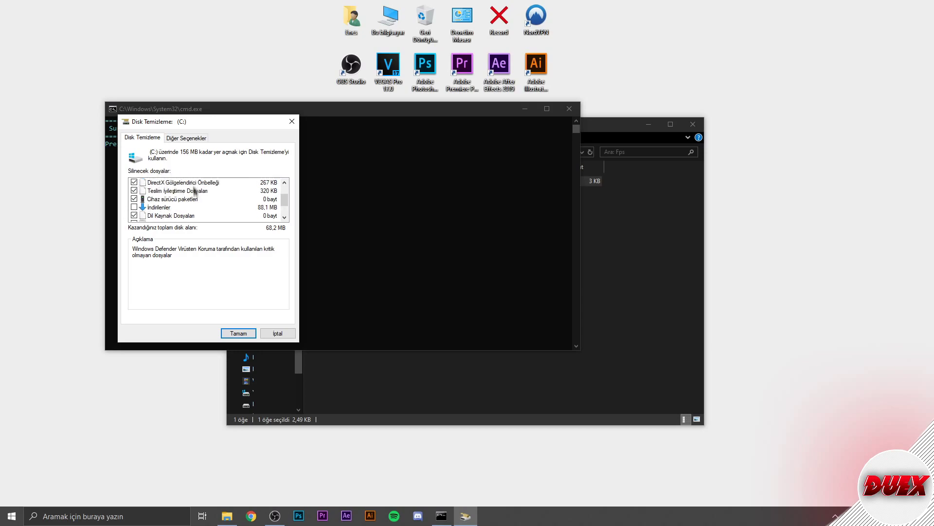
scroll(147, 201, "down", 1)
scroll(141, 202, "up", 2)
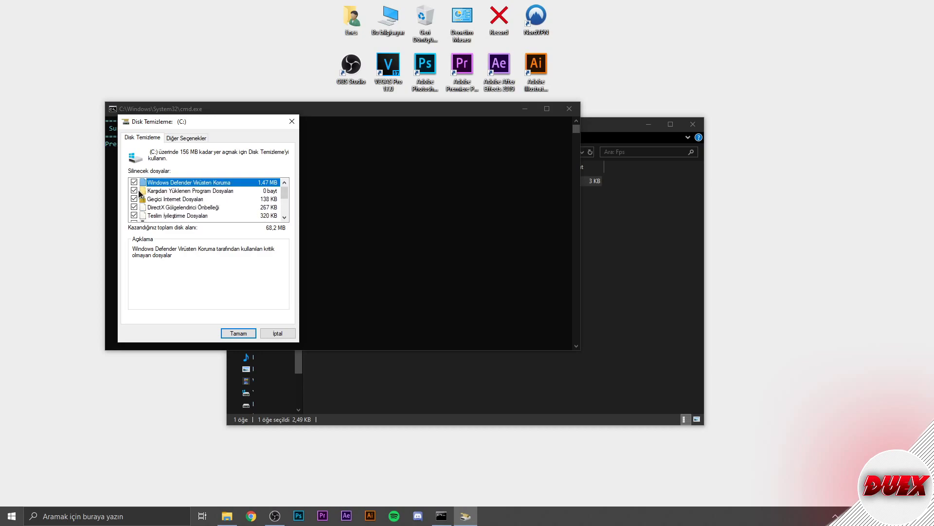
scroll(143, 199, "down", 2)
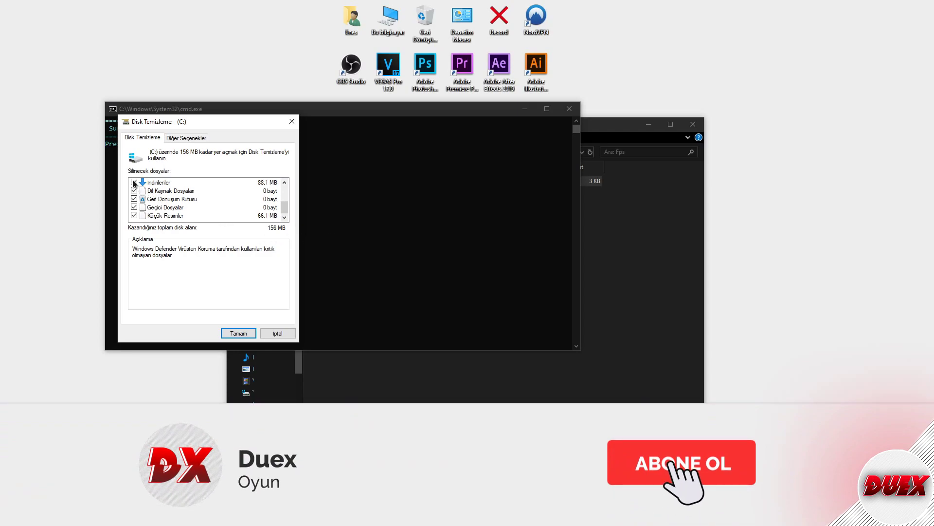
scroll(204, 219, "up", 2)
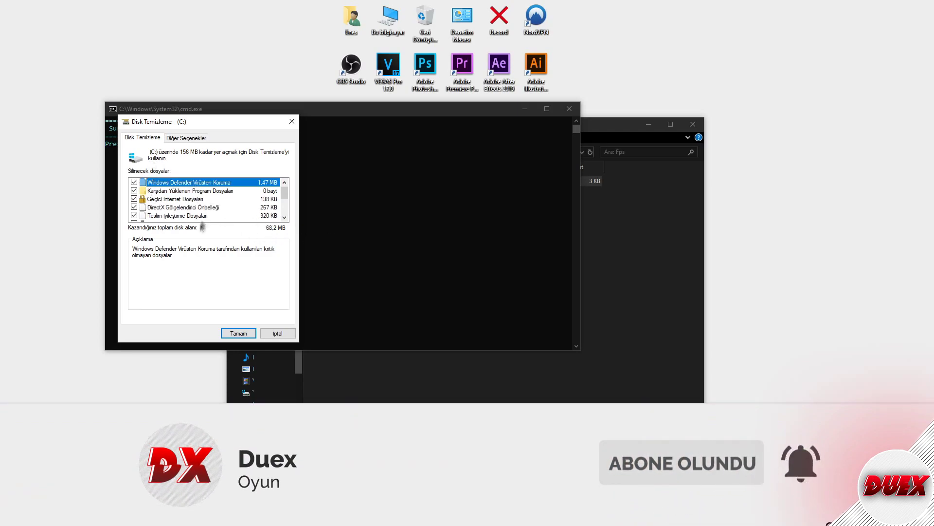
left_click(238, 334)
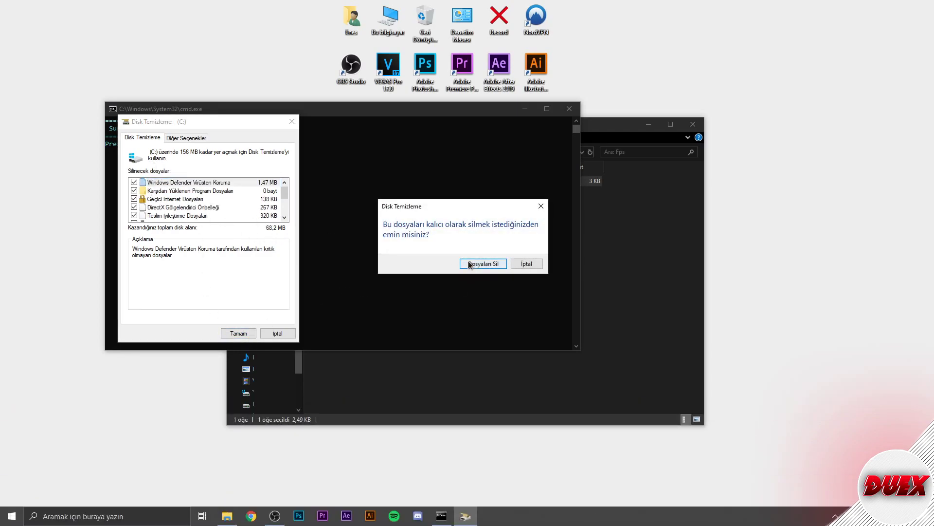
left_click(527, 264)
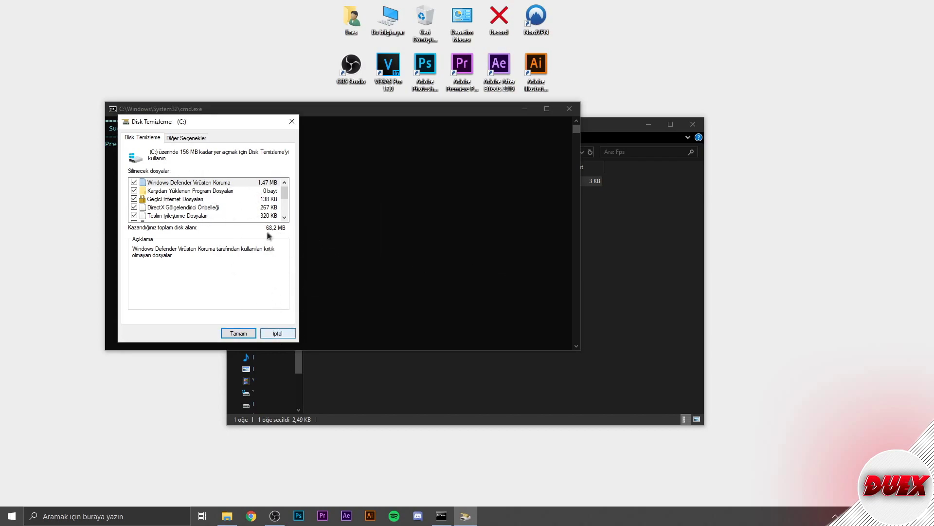
left_click(275, 333)
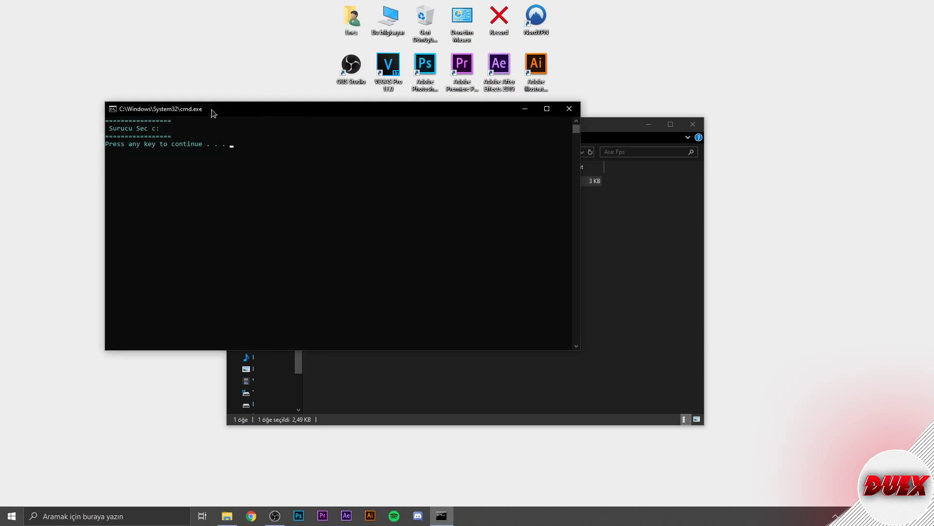
- Narrow the booster console window, run menu option 3, Fps Artirin, and return to the menu
left_click_drag(212, 113, 277, 132)
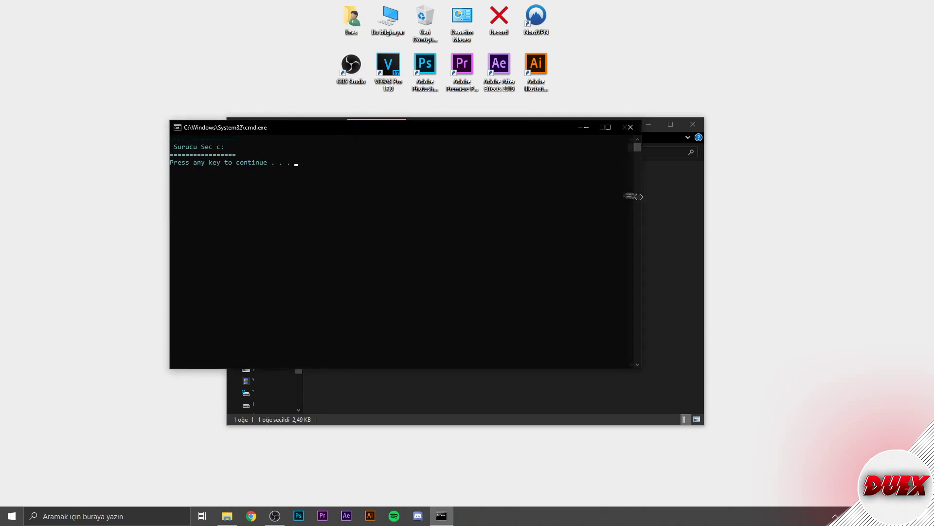
left_click_drag(641, 197, 516, 194)
key("Return")
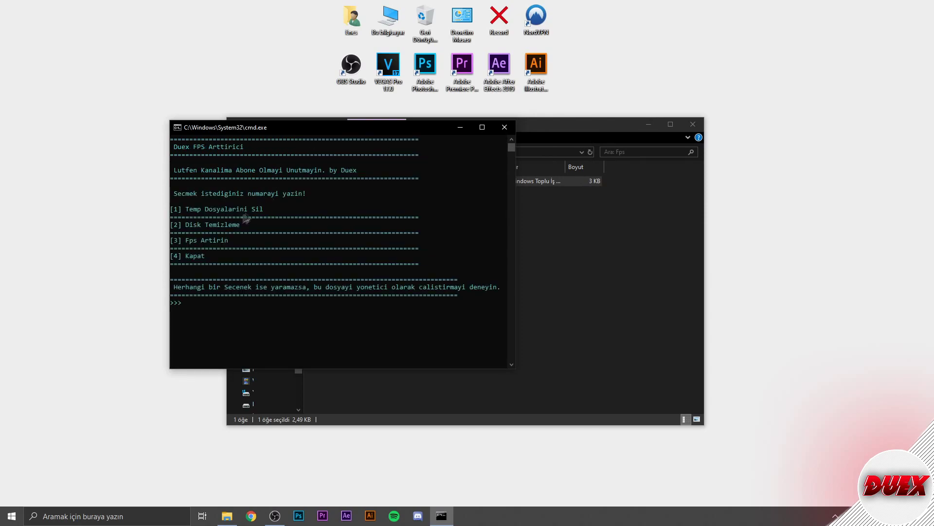
type("3")
key("Return")
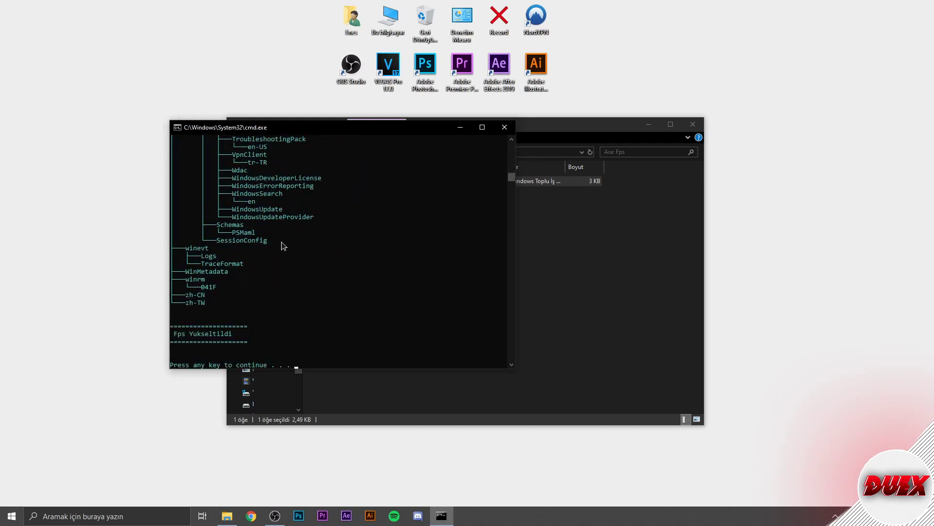
key("Return")
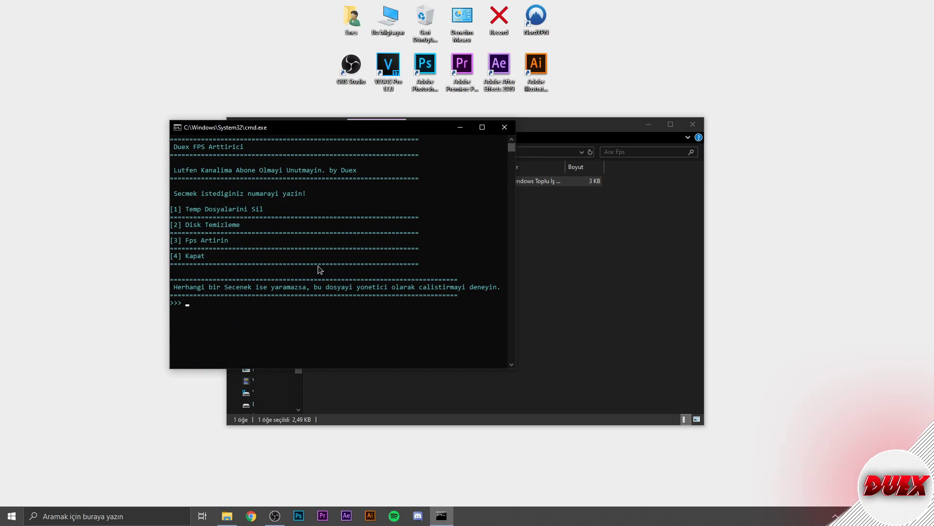
- Exit the FPS booster with option 4, Kapat, and widen the console to show its closing message
type("4")
key("Return")
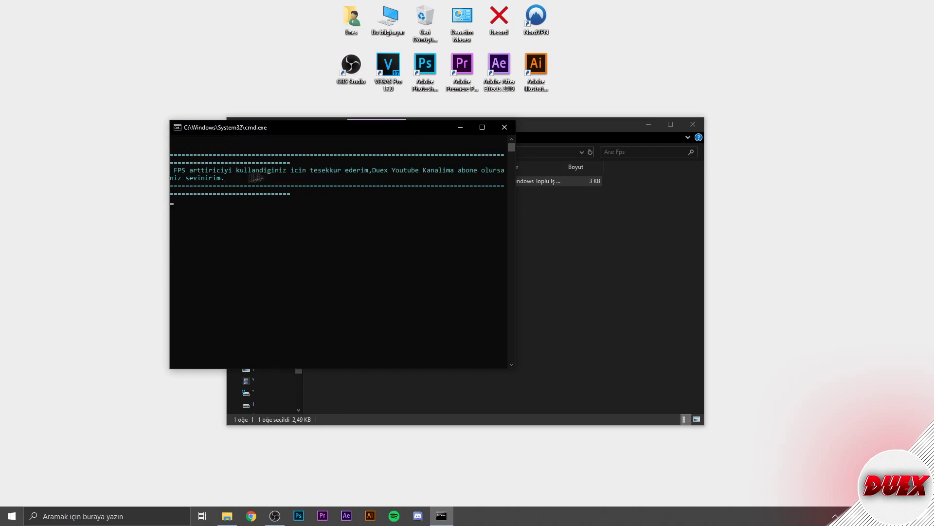
left_click_drag(515, 209, 703, 206)
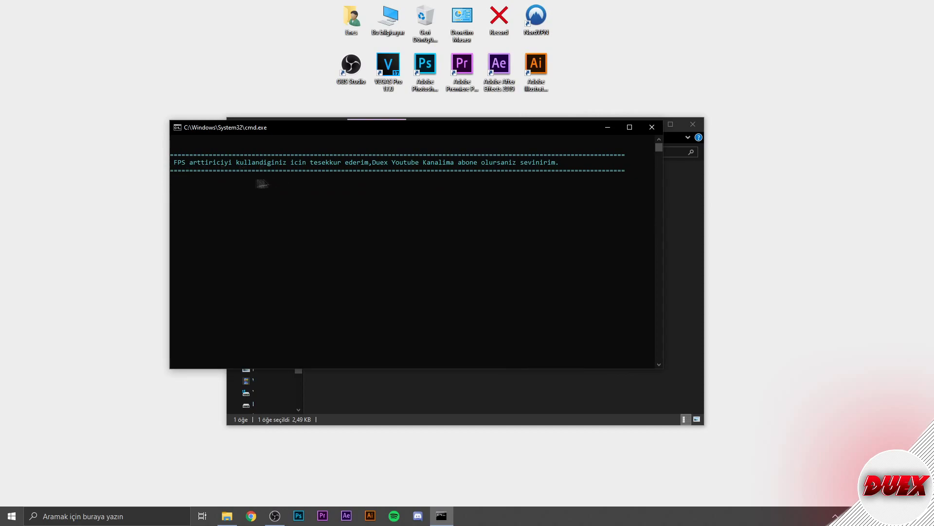
left_click(492, 231)
right_click(415, 230)
left_click(475, 267)
left_click_drag(509, 282, 371, 218)
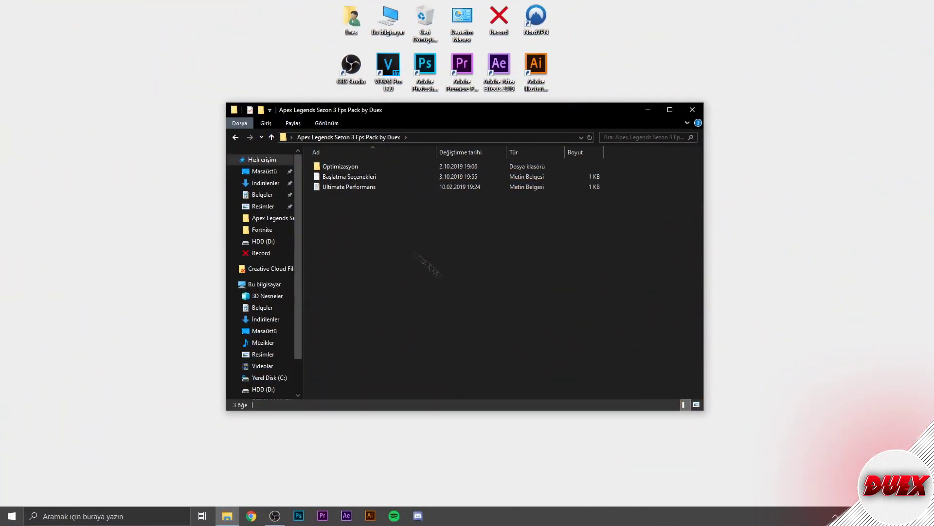
- Launch the Intelligent standby list cleaner ISLC application from the ISLC v1.0.1.6 folder inside Optimizasyon
double_click(328, 166)
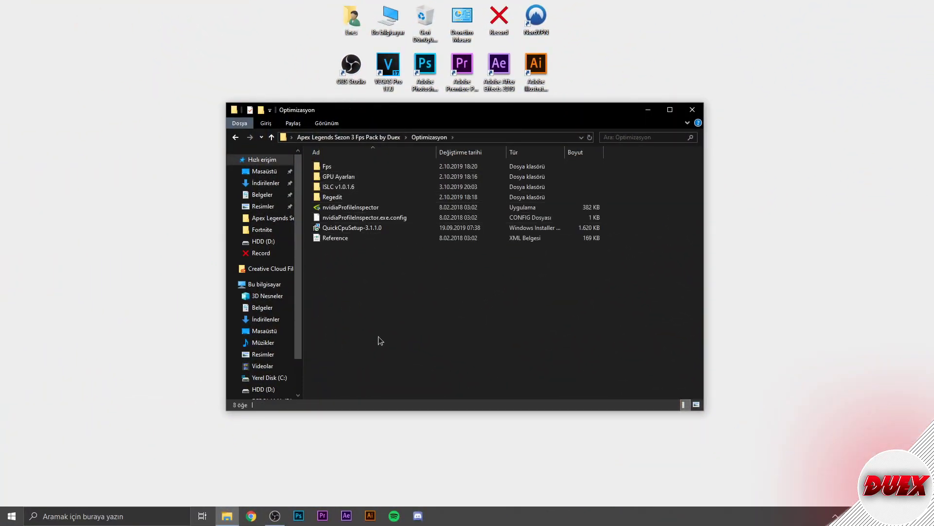
double_click(338, 189)
mouse_move(376, 240)
left_mouse_down()
mouse_move(311, 158)
mouse_move(371, 250)
left_mouse_up()
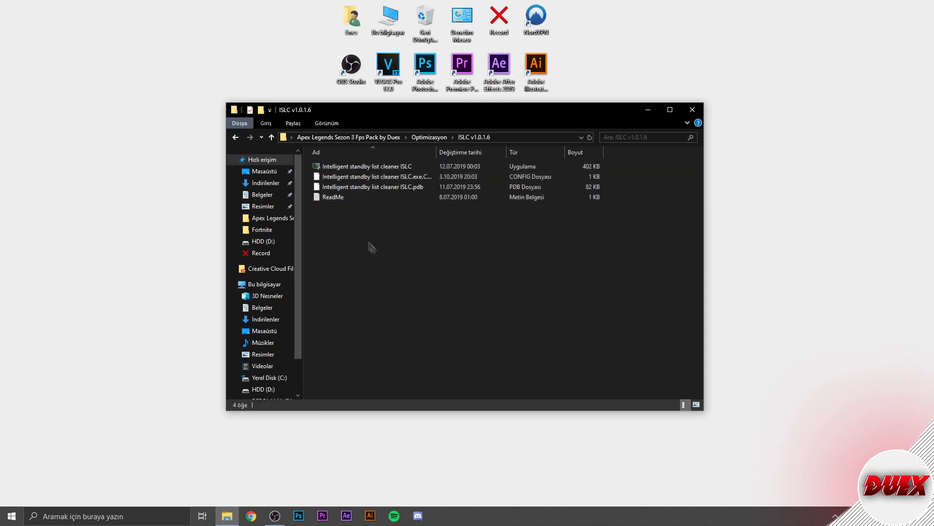
left_click_drag(328, 170, 332, 168)
right_click(332, 165)
left_click(375, 185)
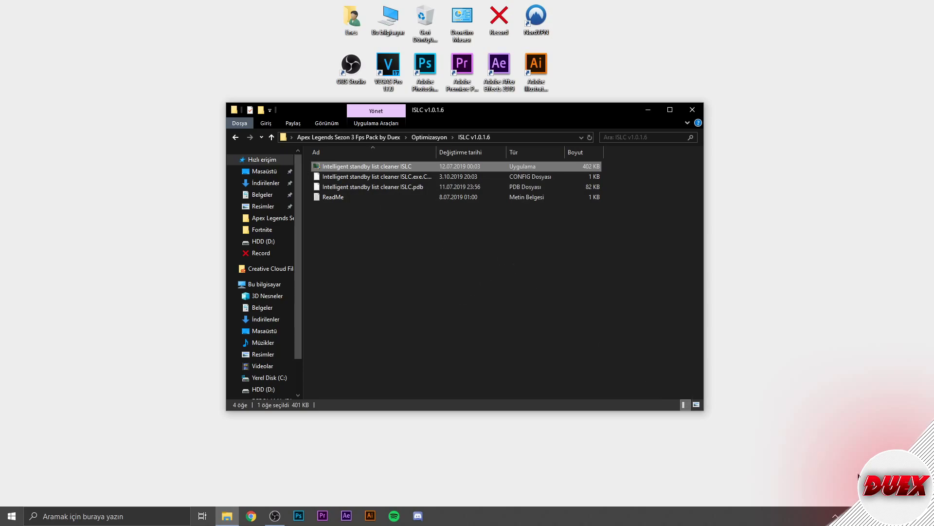
- Bring up the running ISLC window from the hidden system tray icons and stop its monitoring
left_click(836, 515)
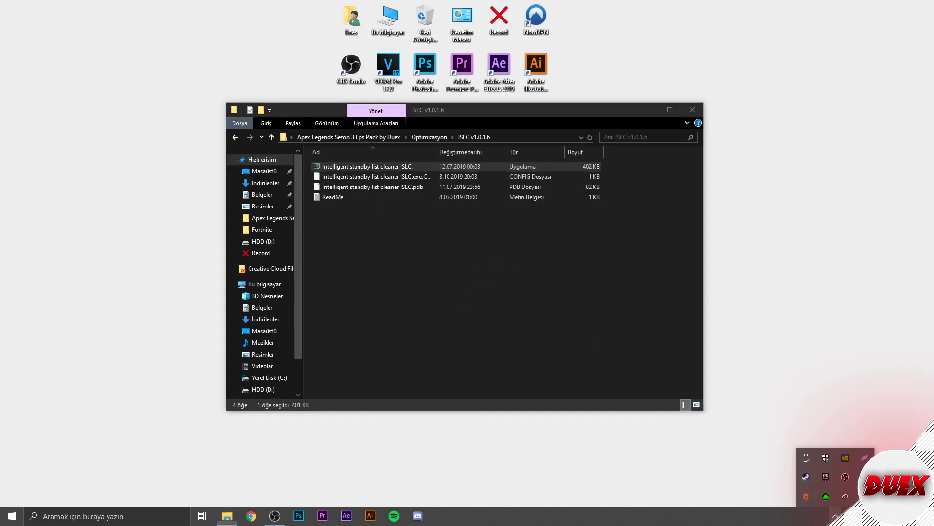
double_click(845, 497)
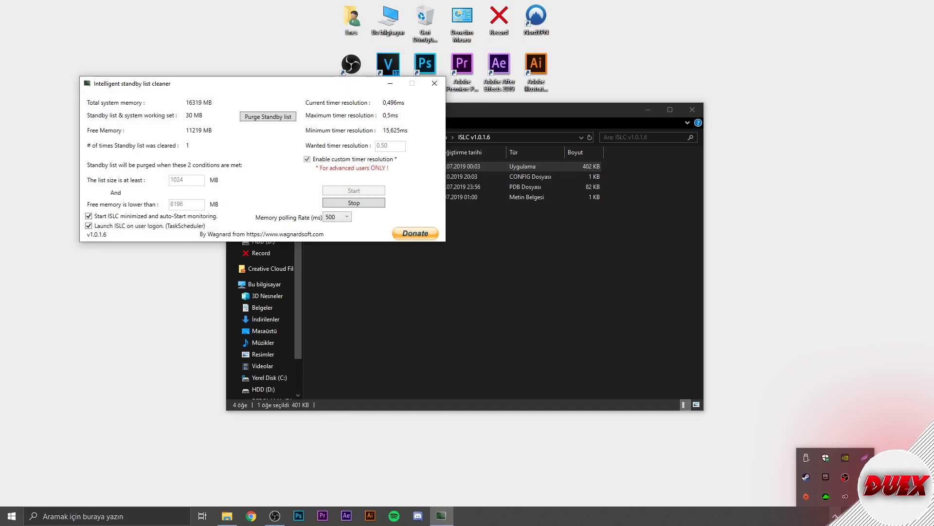
left_click_drag(303, 81, 530, 134)
left_click(578, 253)
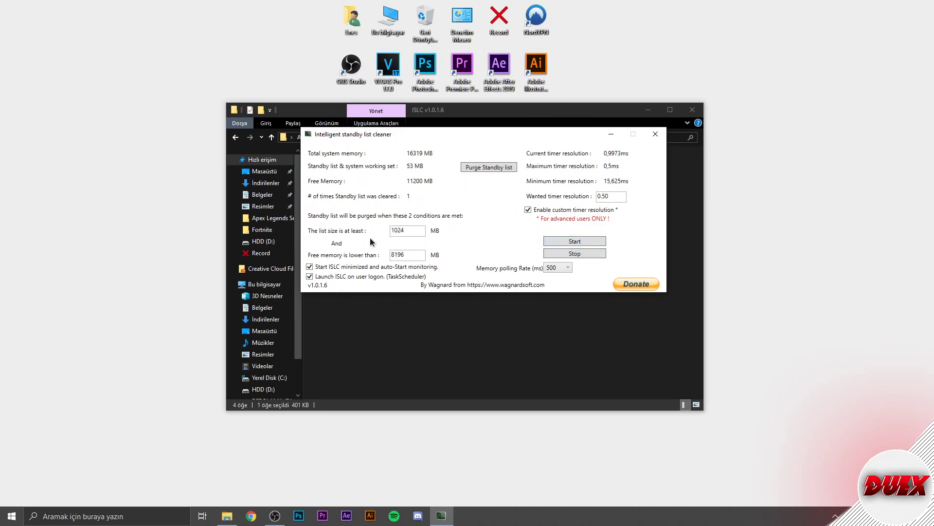
- Set the purge conditions to a list size of at least 1024 MB and free memory lower than 8196 MB
double_click(404, 231)
left_click(414, 232)
left_click_drag(406, 230, 380, 253)
left_click(410, 255)
double_click(400, 254)
left_click(404, 254)
left_click(330, 267)
- Set the wanted timer resolution to 0.50
key("Delete")
key("Delete")
key("Delete")
type(".50")
- Choose a memory polling rate of 500 ms and start the ISLC monitoring
left_click(560, 267)
left_click(561, 295)
left_click(579, 242)
mouse_move(483, 137)
left_mouse_down()
mouse_move(491, 165)
mouse_move(477, 174)
mouse_move(482, 154)
left_mouse_up()
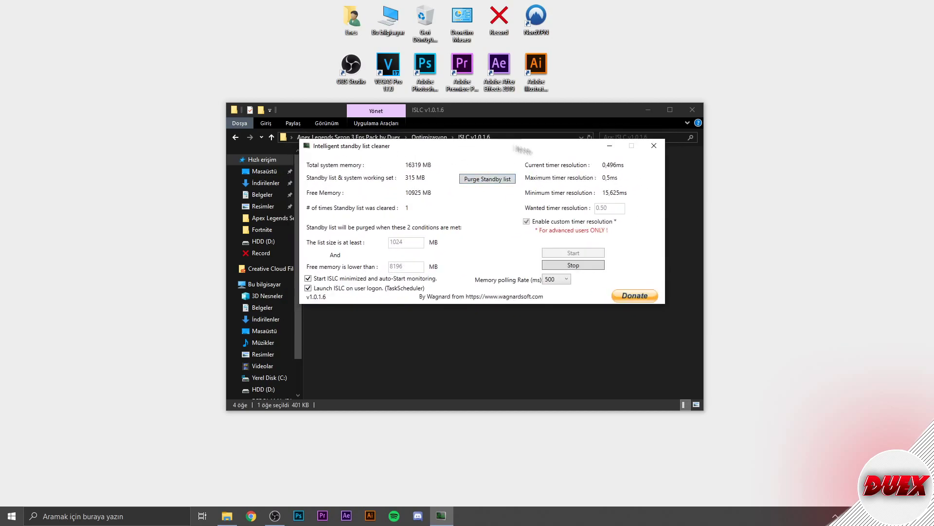
- Purge the standby list in ISLC and minimise the folder window behind it
left_click(483, 178)
left_click_drag(485, 147, 481, 165)
left_click(647, 112)
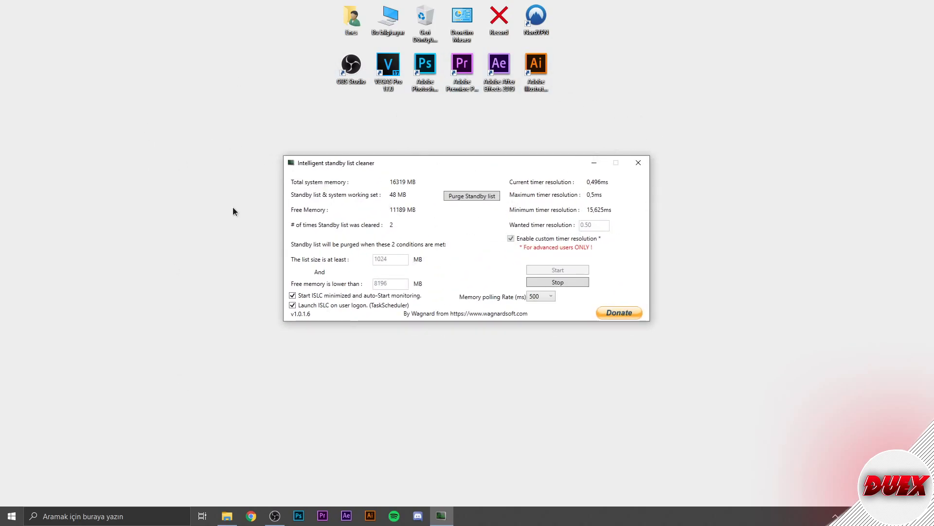
- Reposition the ISLC window on the desktop and stop the monitoring
left_click_drag(420, 162, 407, 157)
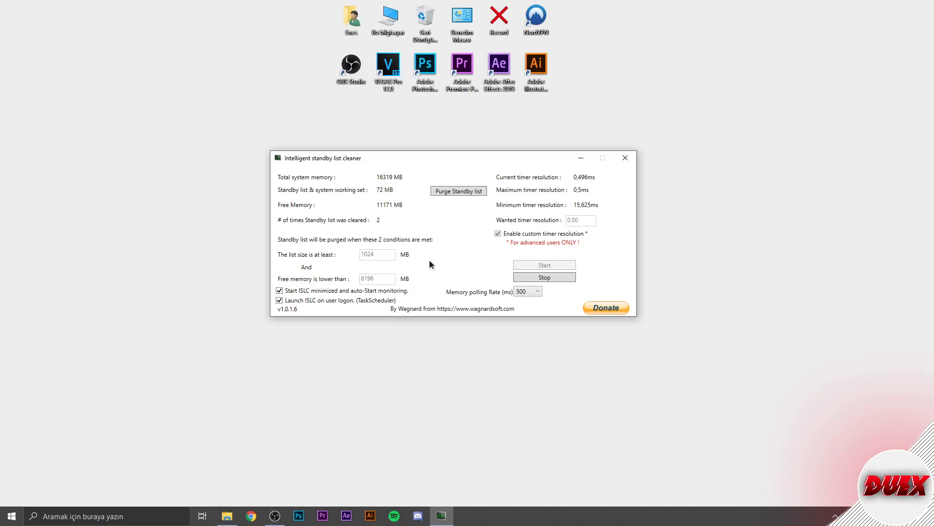
left_click_drag(431, 159, 390, 175)
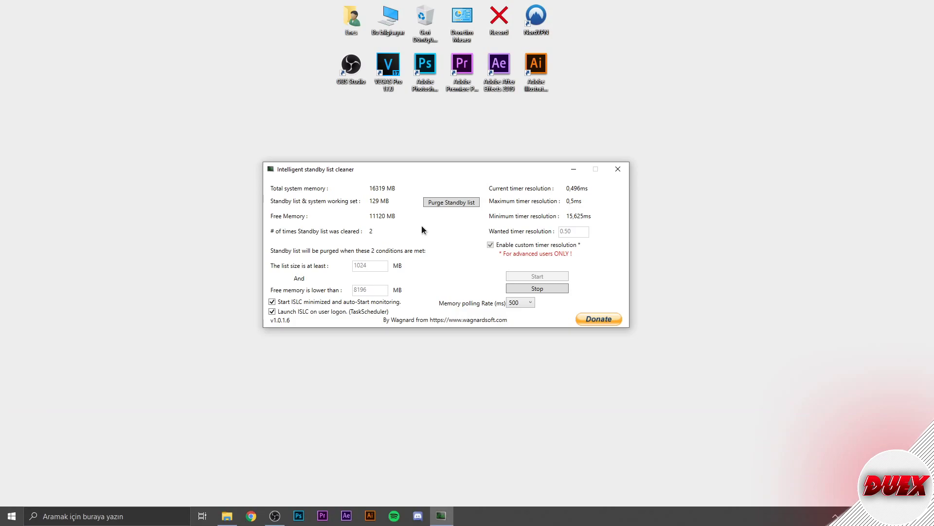
mouse_move(443, 167)
left_mouse_down()
mouse_move(434, 152)
mouse_move(445, 154)
mouse_move(443, 140)
mouse_move(436, 159)
left_mouse_up()
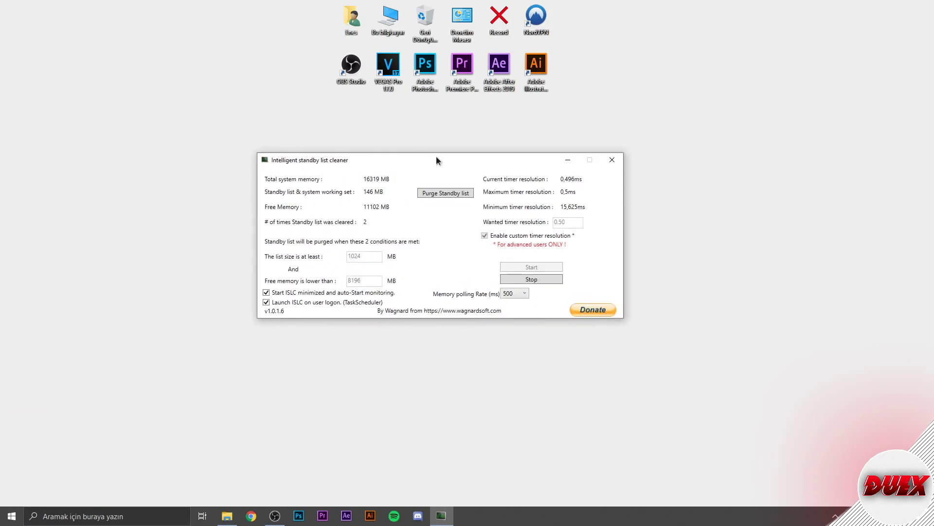
left_click(527, 281)
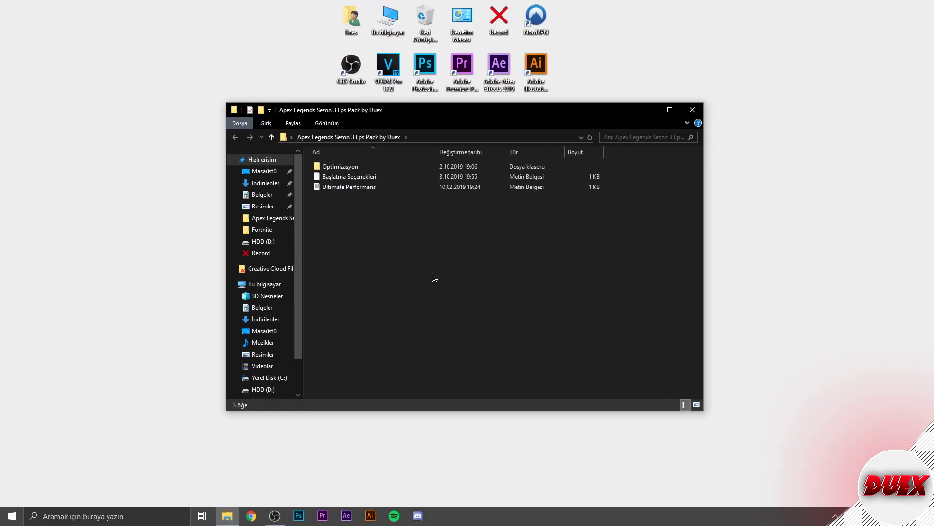
- Try to run the QuickCpuSetup-3.1.1.0 installer from the Optimizasyon folder, and confirm cancelling it at the repair or remove page
double_click(319, 166)
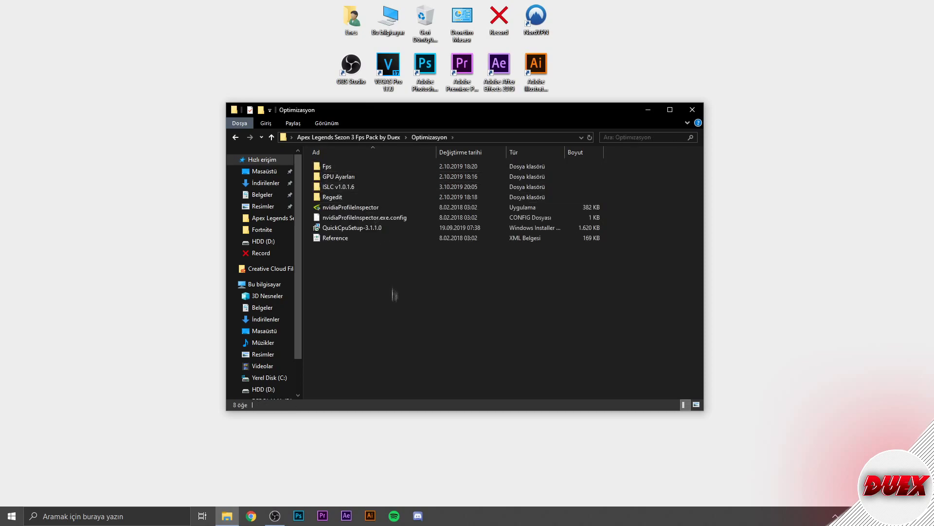
double_click(344, 229)
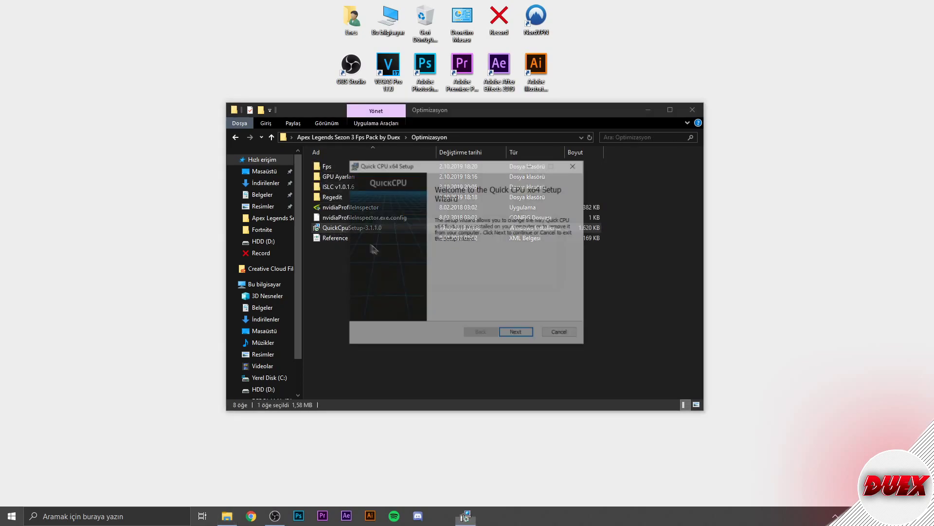
left_click(525, 337)
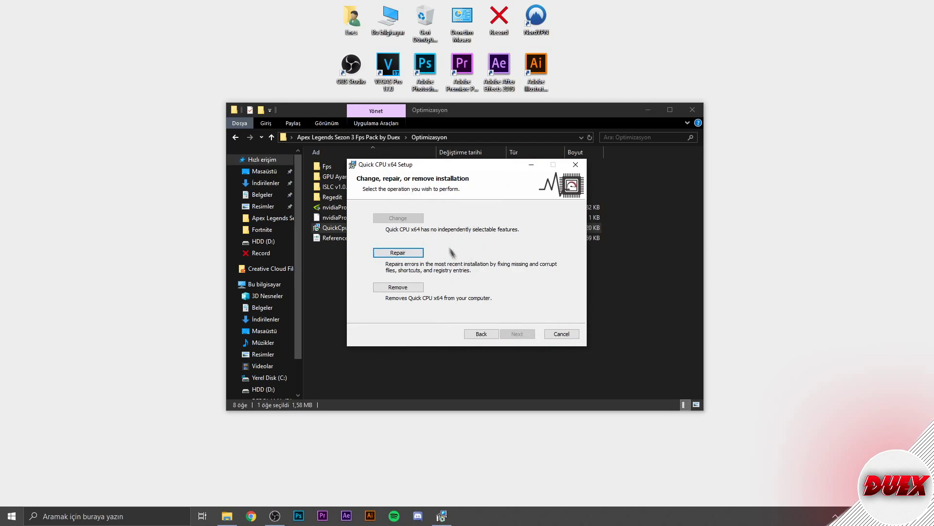
left_click(398, 253)
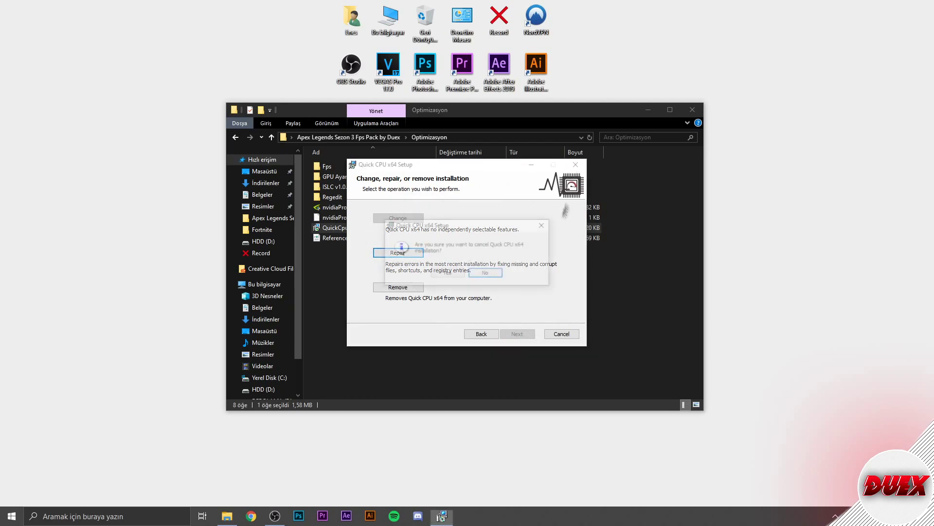
left_click(451, 274)
- Search Windows for "quick" to launch Quick CPU, finish the interrupted setup wizard and reposition the Quick CPU window
left_click(144, 510)
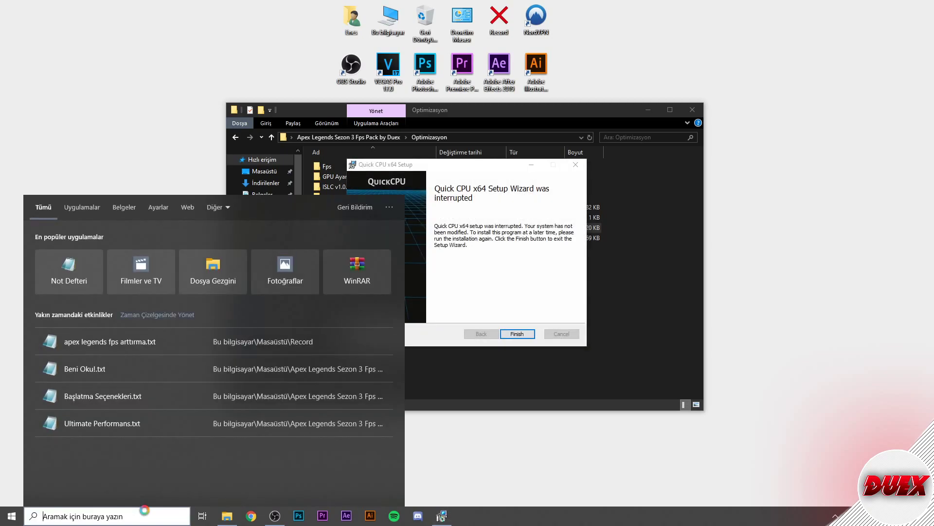
type("quick")
left_click(141, 241)
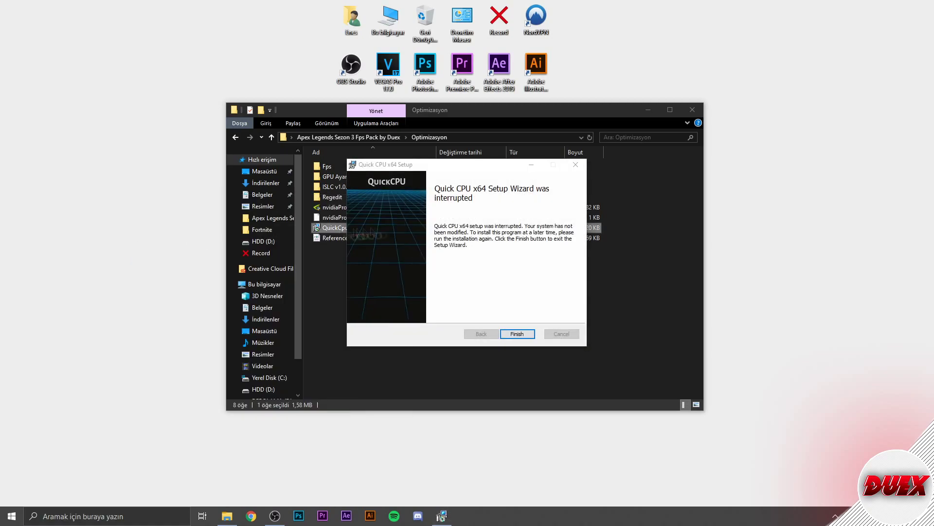
left_click(515, 330)
left_click_drag(462, 80, 486, 85)
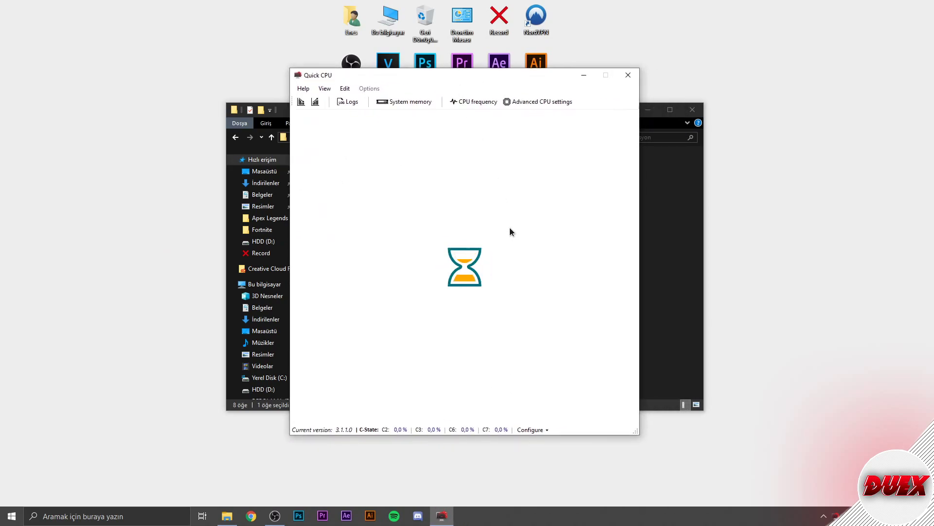
mouse_move(419, 80)
left_mouse_down()
mouse_move(449, 80)
mouse_move(379, 71)
mouse_move(410, 71)
left_mouse_up()
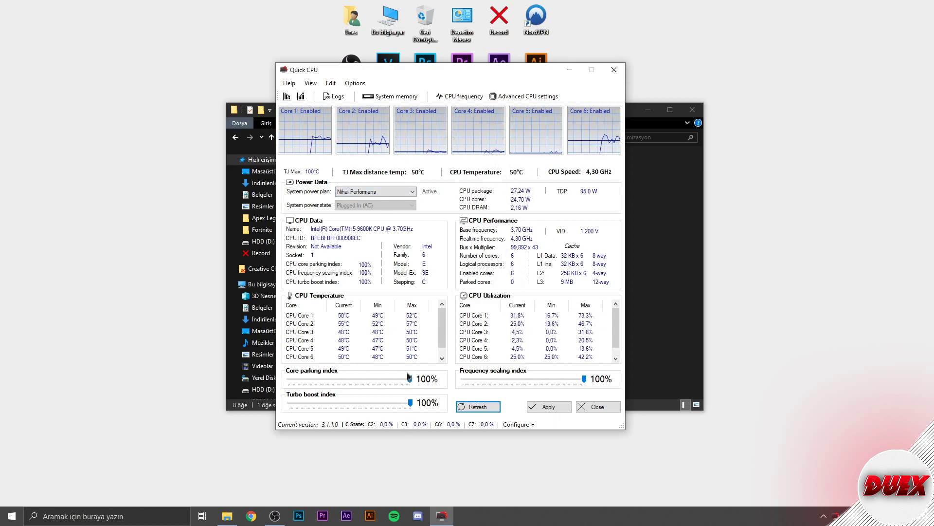
- Try a turbo boost index of 60% and a frequency scaling index of 5%, and return both to 100%
left_click_drag(410, 382, 361, 406)
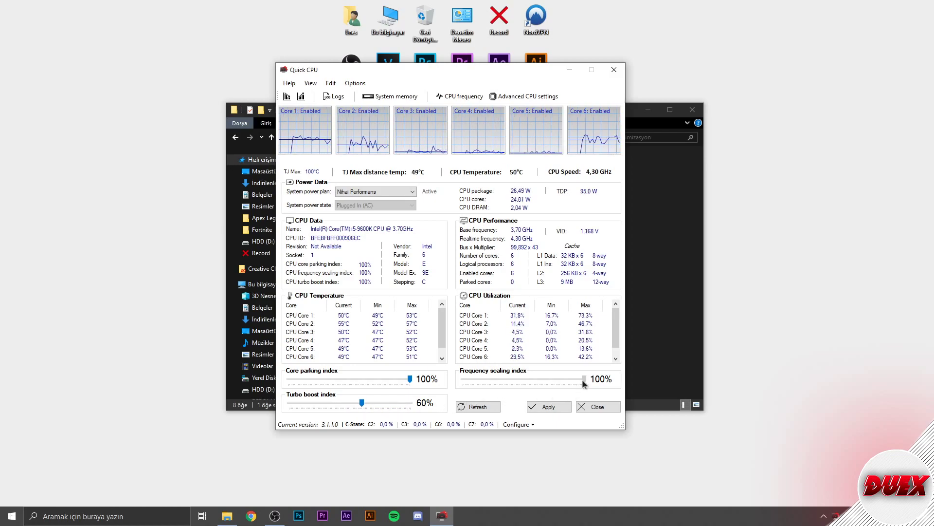
left_click_drag(481, 386, 468, 384)
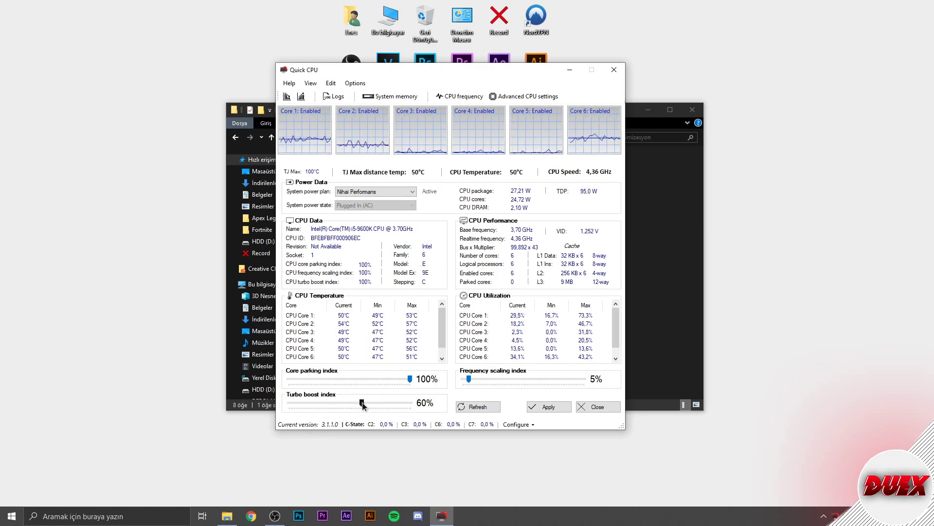
left_click_drag(539, 375, 584, 379)
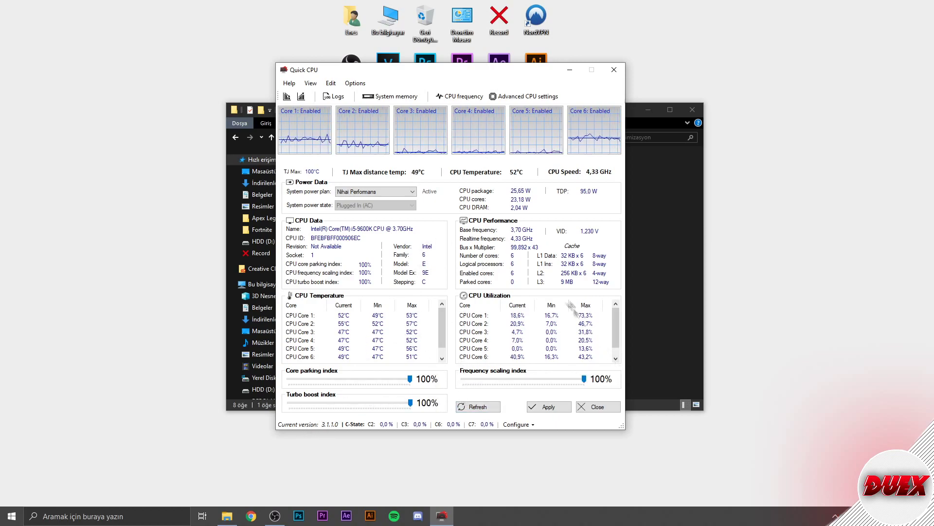
- Choose Nihai Performans as the system power plan and apply it with all three CPU indexes at 100%
left_click(353, 192)
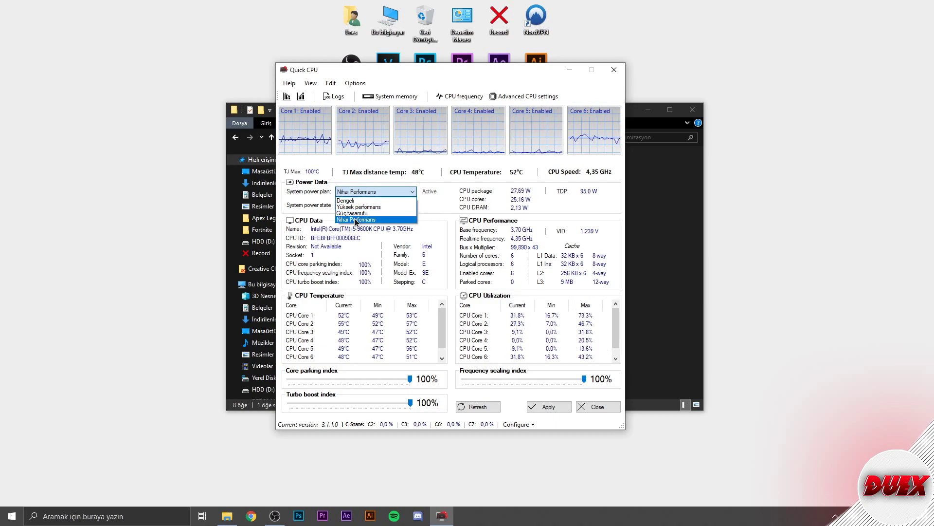
left_click(355, 218)
left_click(358, 191)
left_click(357, 217)
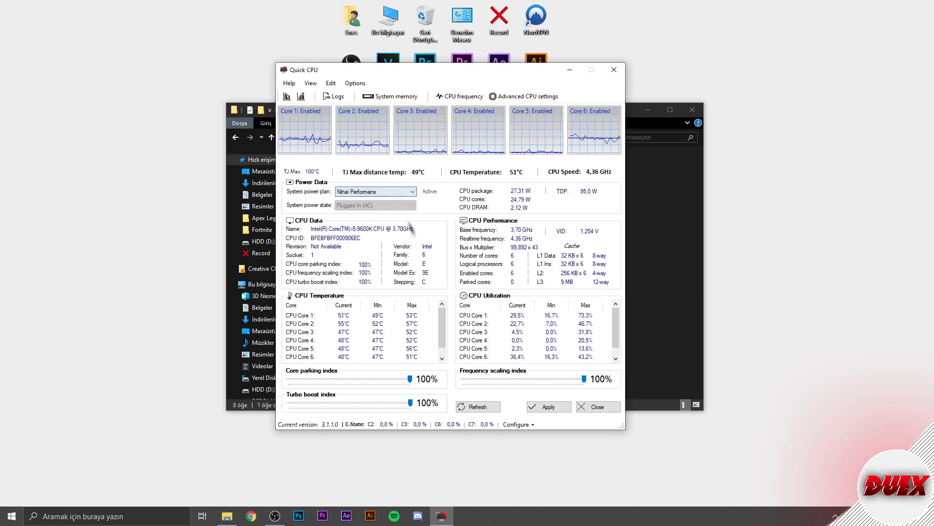
left_click(549, 407)
left_click(547, 272)
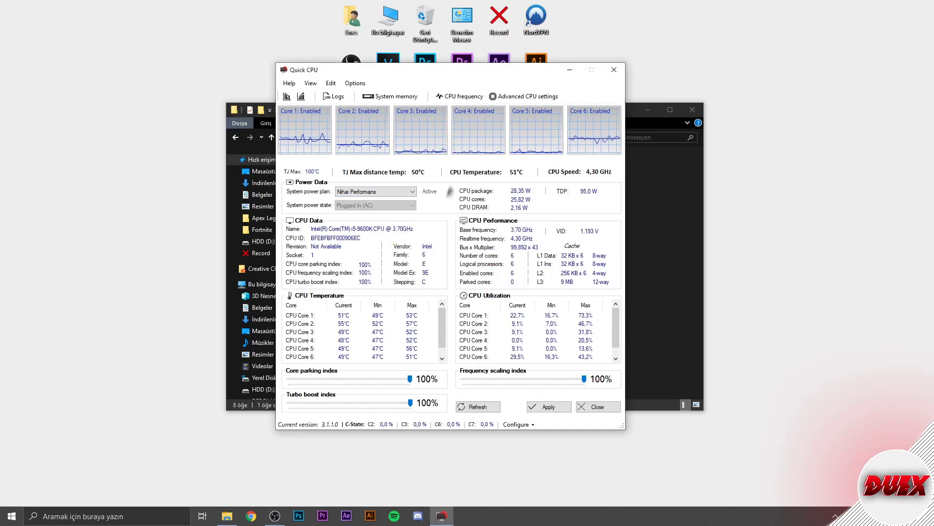
- Lower the turbo boost index to 52% and review the system power plan choices, keeping Nihai Performans
left_click_drag(377, 407, 352, 404)
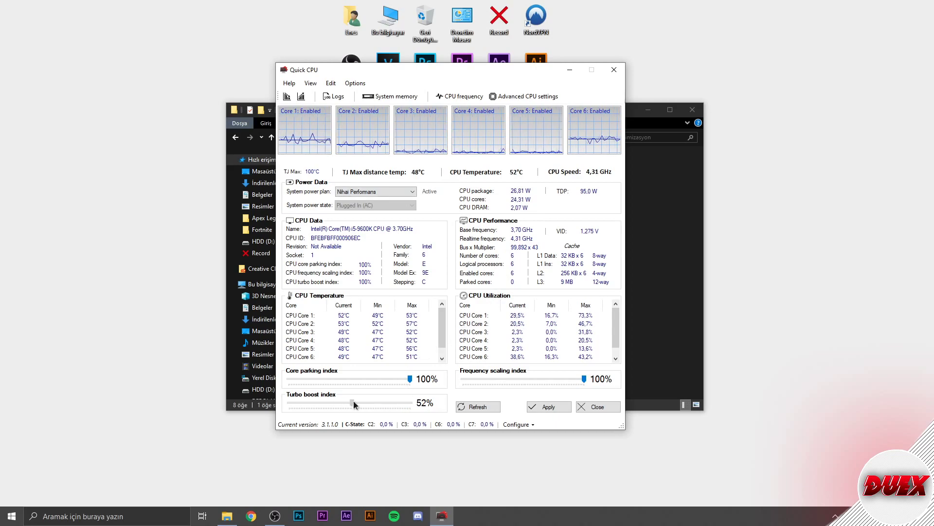
left_click(373, 192)
left_click(363, 192)
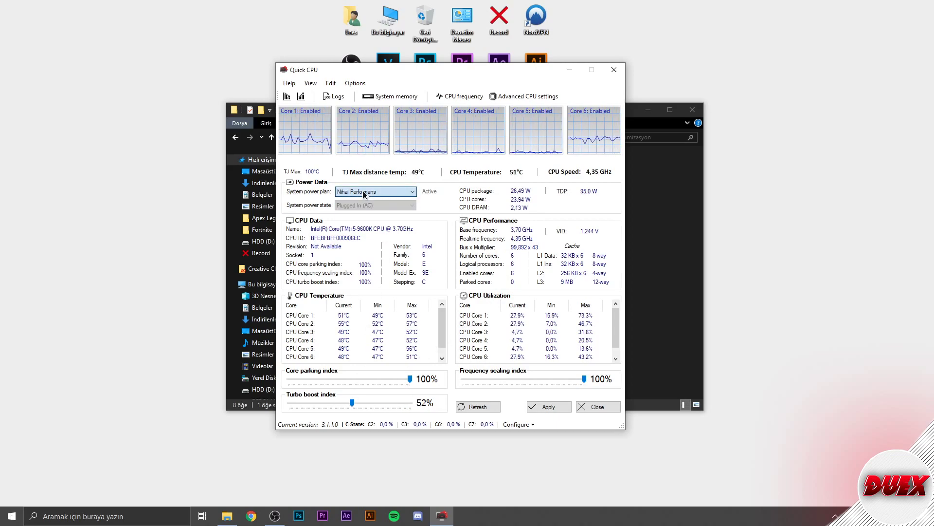
left_click(370, 192)
left_click(413, 219)
left_click(384, 191)
left_click(365, 192)
left_click(368, 191)
left_click(369, 191)
left_click(368, 191)
left_click(368, 192)
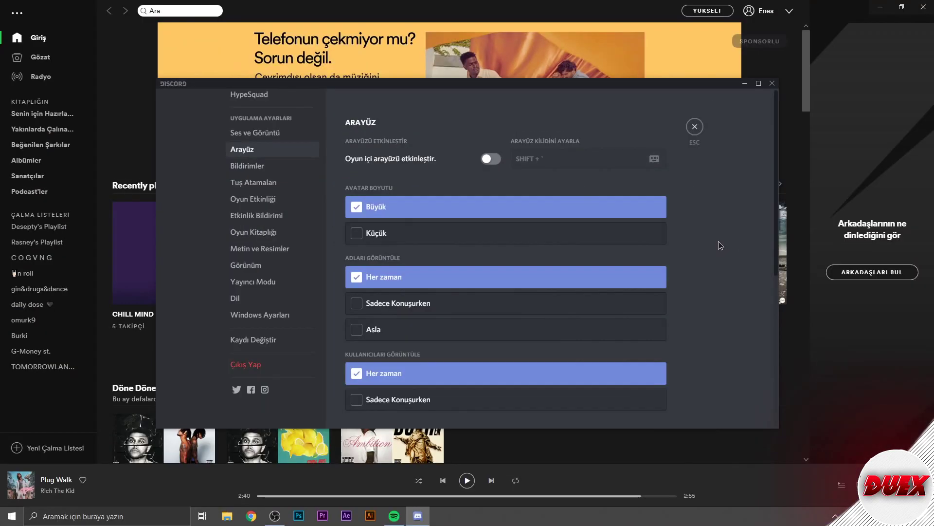
- Reposition the Discord settings window over Spotify and look through its settings categories to find the Arayüz (overlay) page
left_click_drag(491, 84, 507, 72)
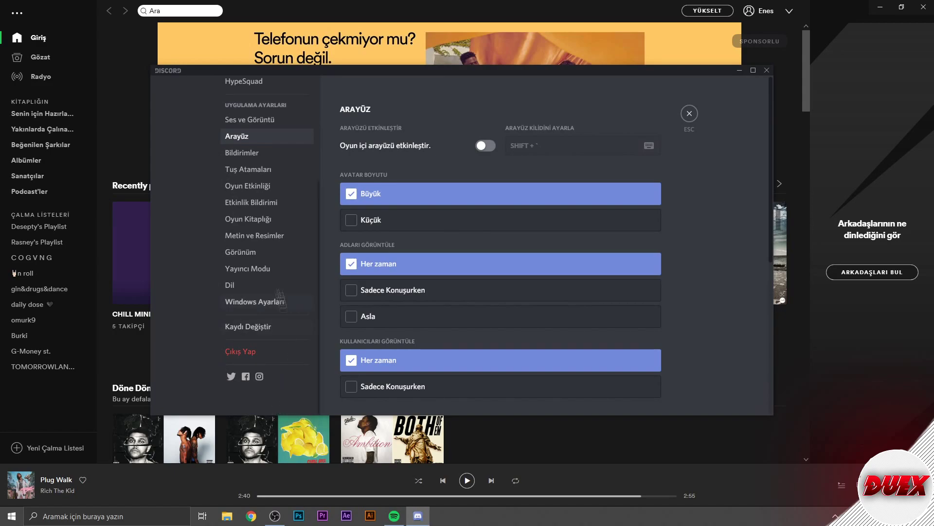
scroll(247, 184, "up", 3)
scroll(241, 166, "down", 3)
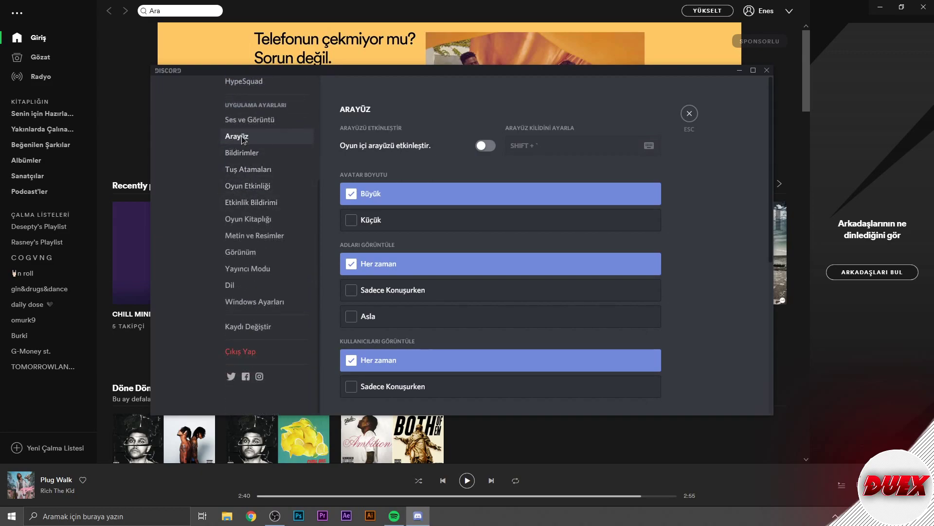